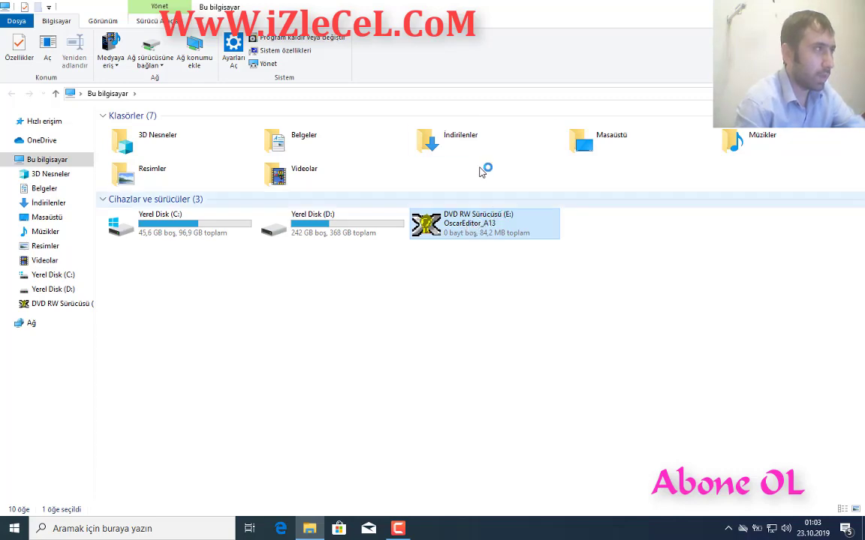
Start the 7Keys software installation and extract its files to the default OscarEditor folder
key("super+Down")
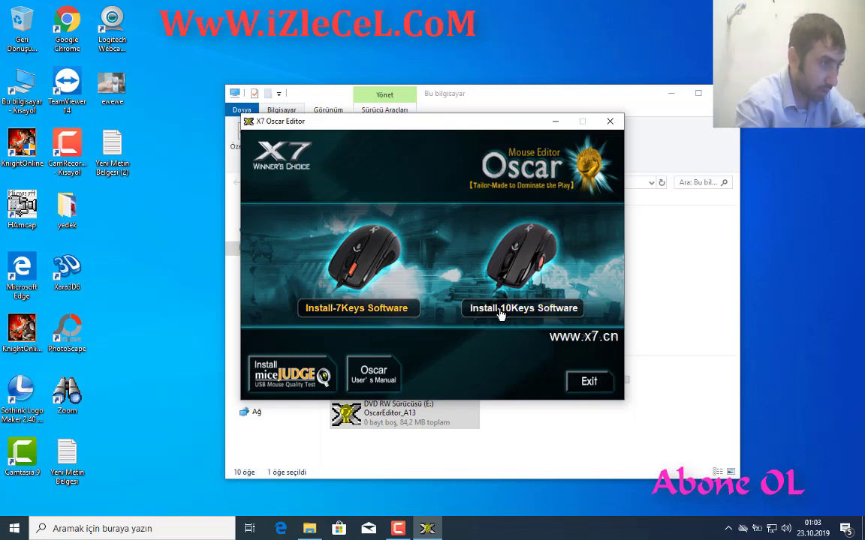
left_click(361, 315)
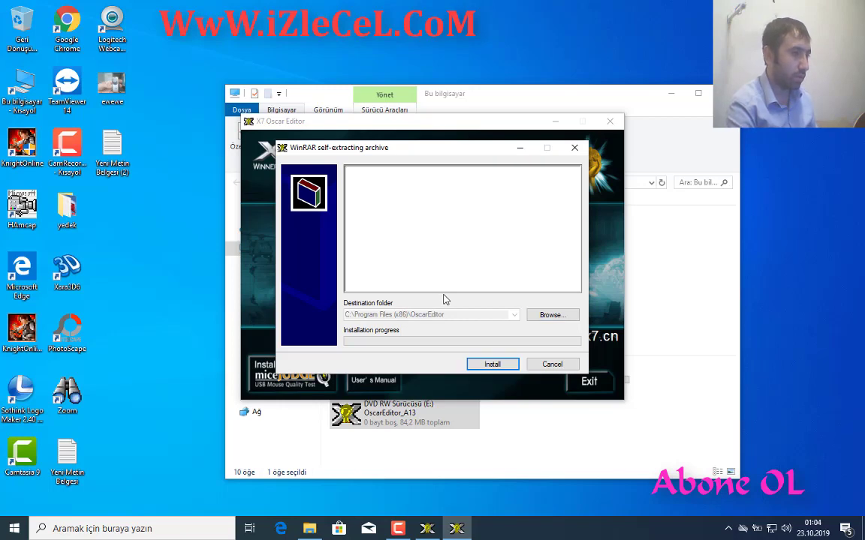
key("Return")
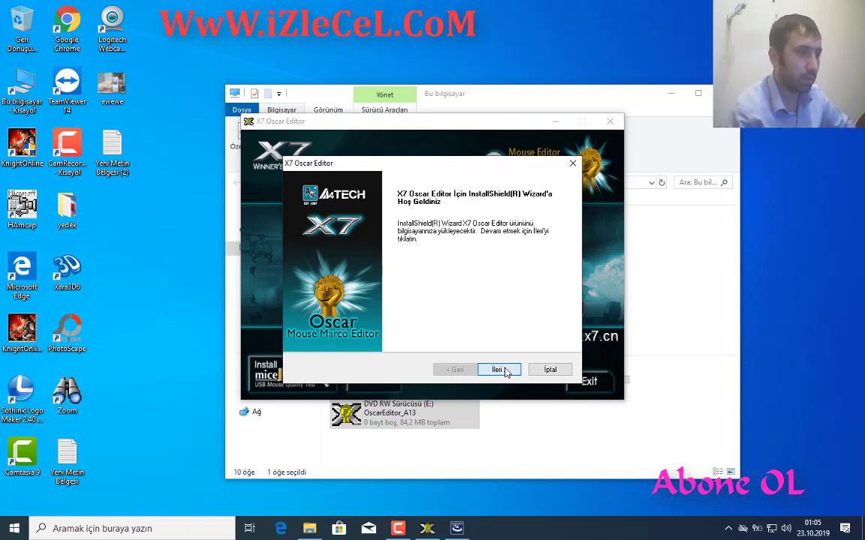
Accept the licence agreement, install X7 Oscar Editor and finish the wizard with the option to run the program kept on
key("Return")
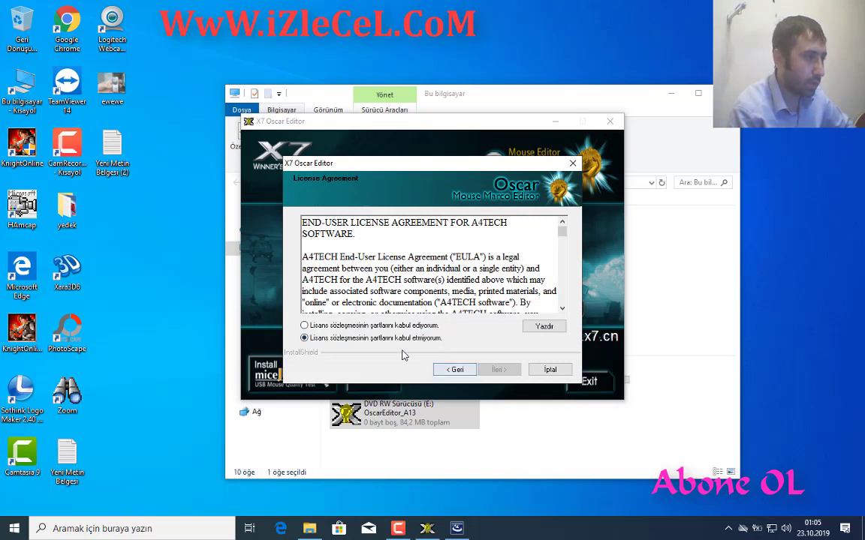
left_click(348, 327)
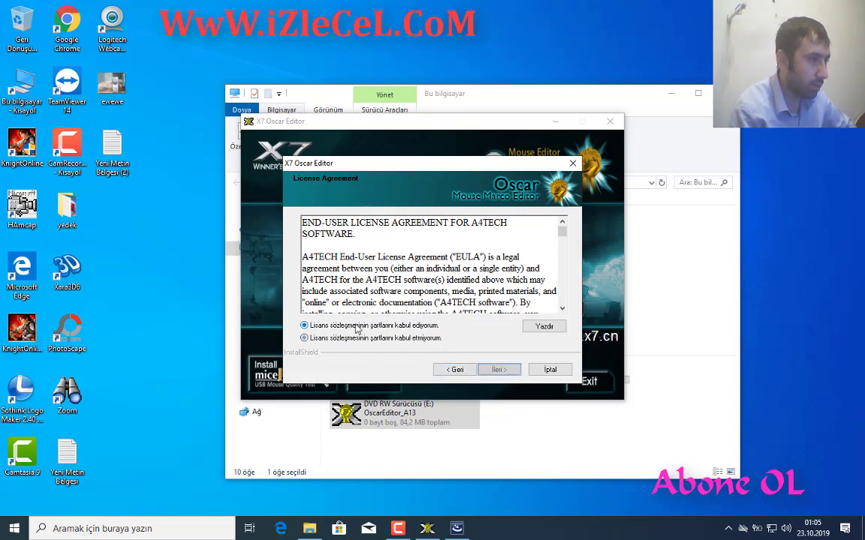
left_click(501, 371)
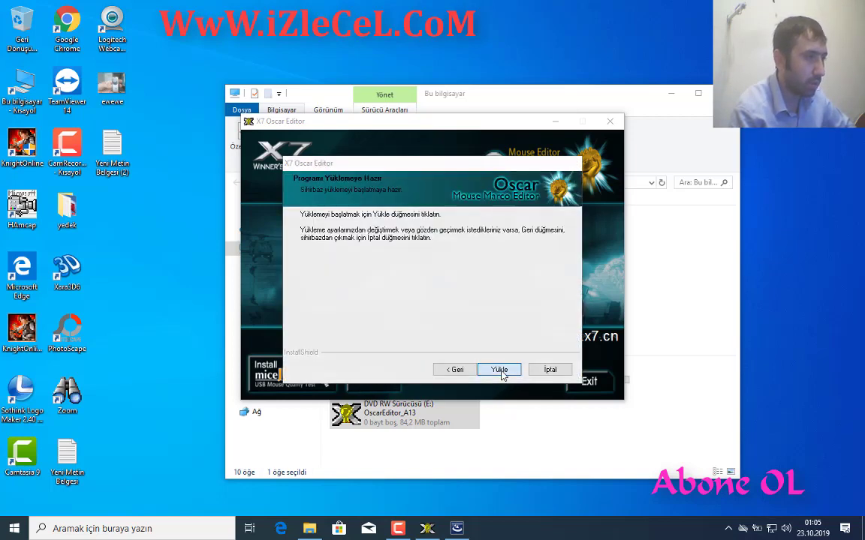
left_click(501, 371)
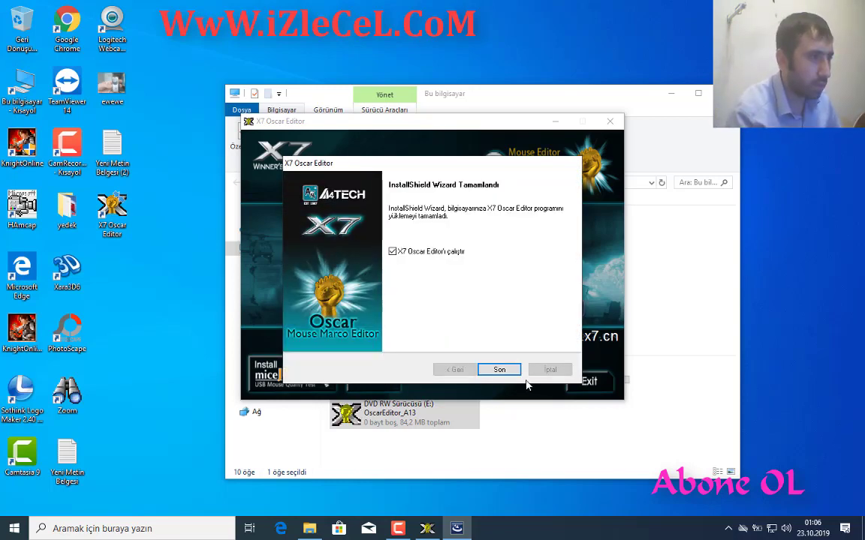
left_click(499, 370)
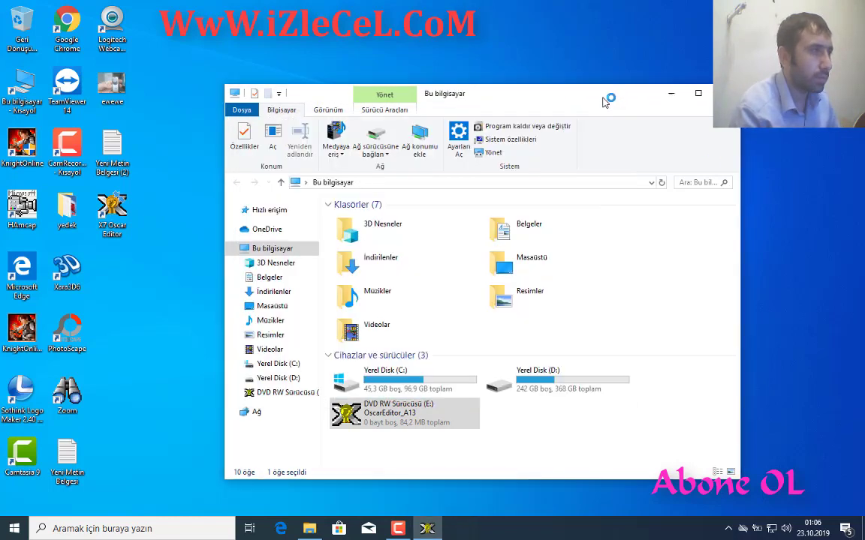
Close the Bu bilgisayar file window and move the X7 Oscar Editor installer window up on the desktop
left_click(544, 87)
left_click(427, 529)
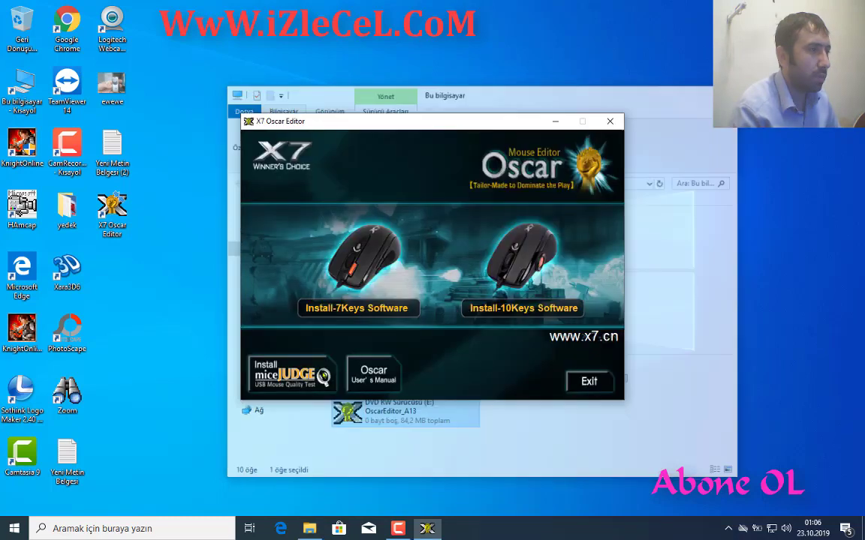
left_click_drag(419, 127, 491, 55)
Open Task Manager and move its window to the middle of the desktop
right_click(531, 529)
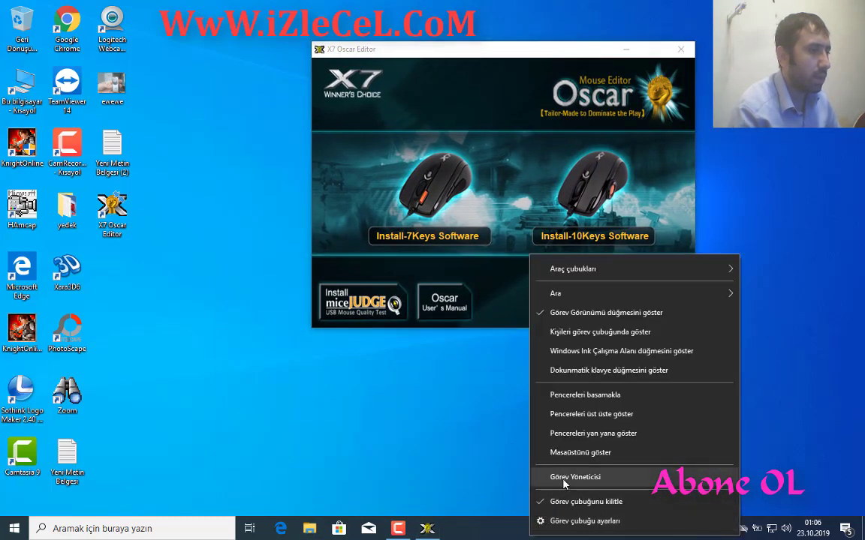
left_click(515, 421)
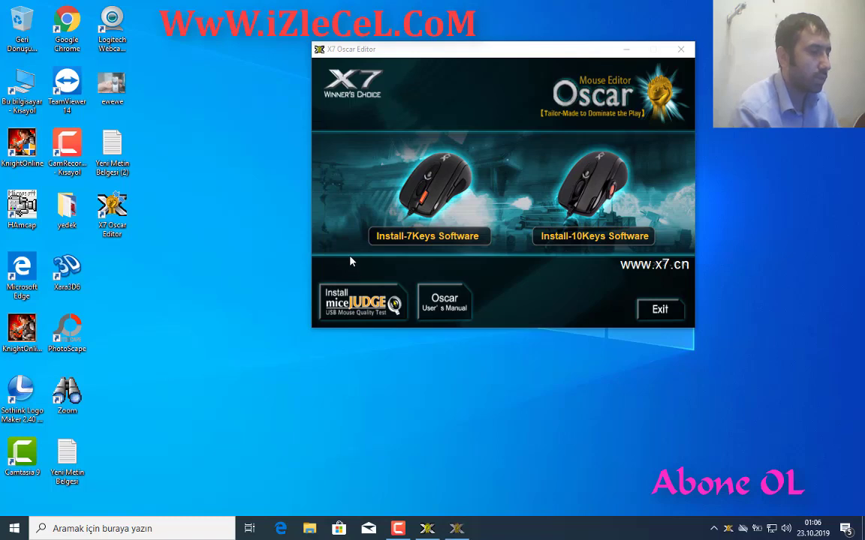
key("ctrl+shift+Escape")
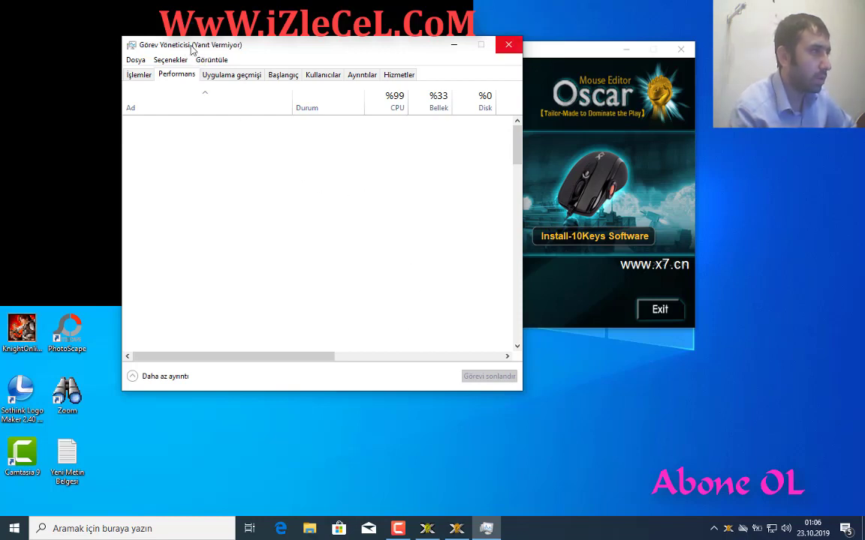
left_click_drag(191, 48, 413, 106)
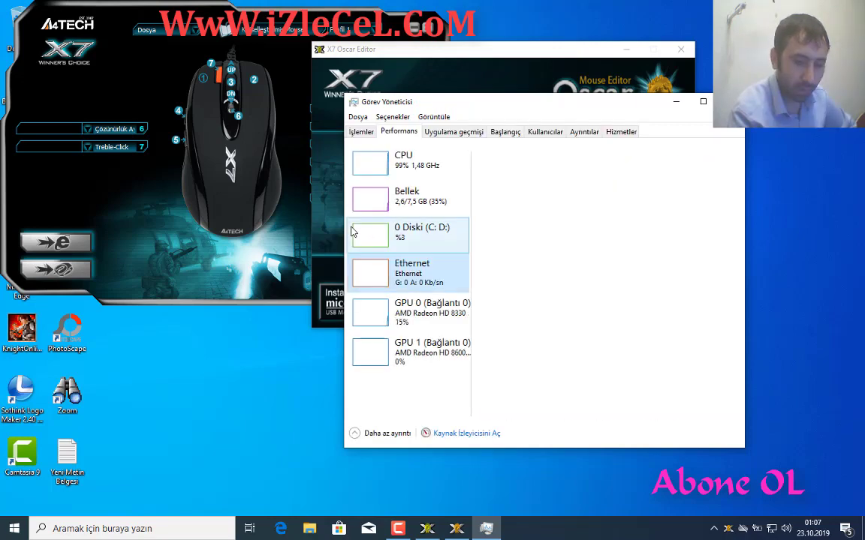
Look through Task Manager's app history, startup, users, details and services lists
left_click(453, 133)
left_click(504, 132)
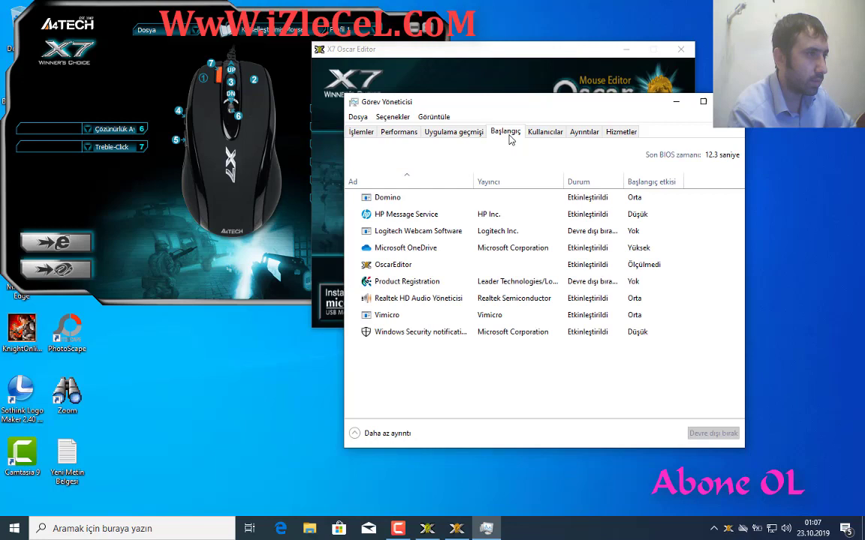
left_click(552, 132)
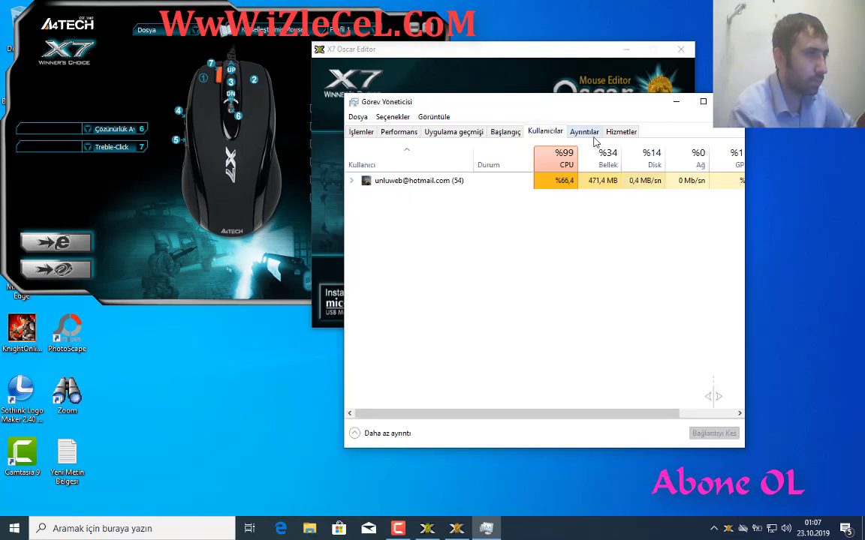
left_click(583, 132)
left_click(541, 132)
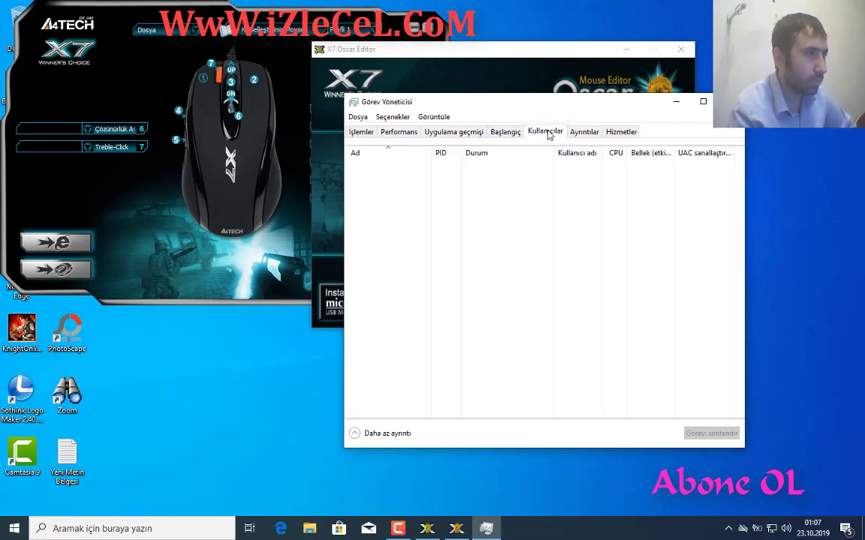
left_click(584, 133)
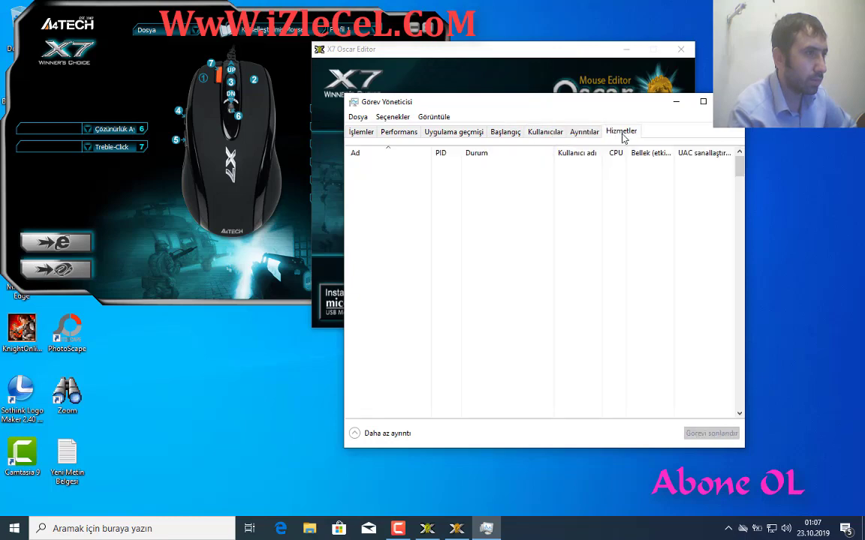
left_click(617, 133)
left_click(584, 133)
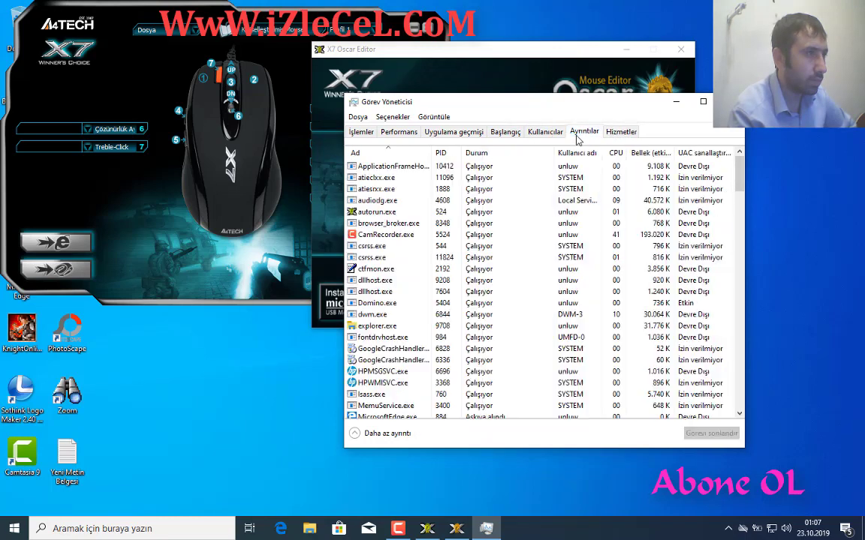
left_click(543, 135)
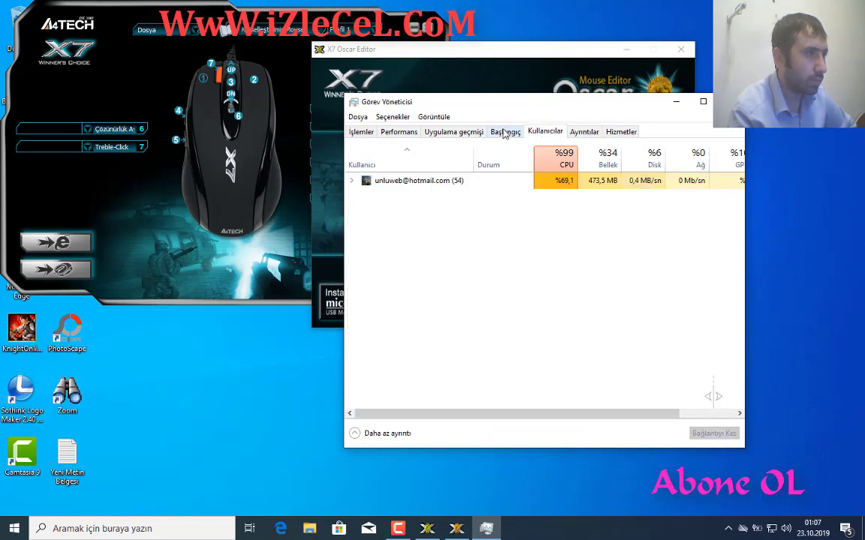
left_click(504, 135)
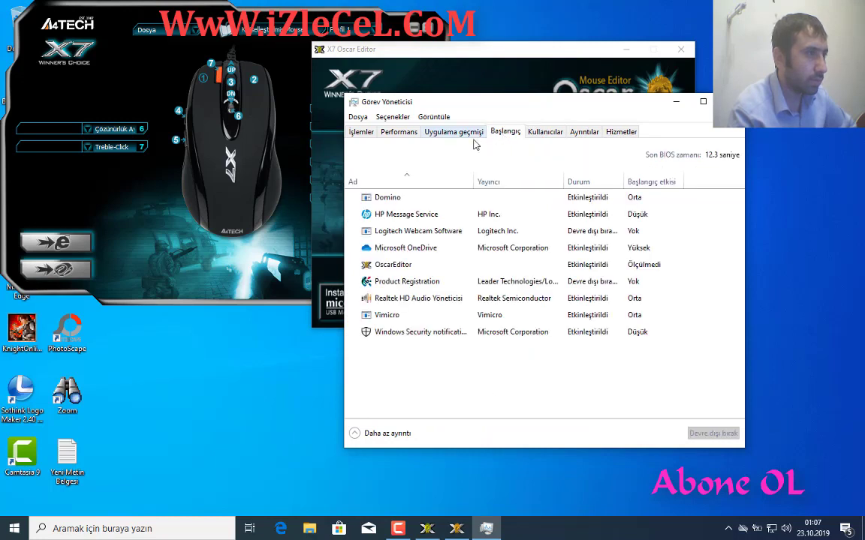
Open the file location of the Logitech Webcam Software startup entry and go up to the Program Dosyaları (x86) folder
left_click(453, 233)
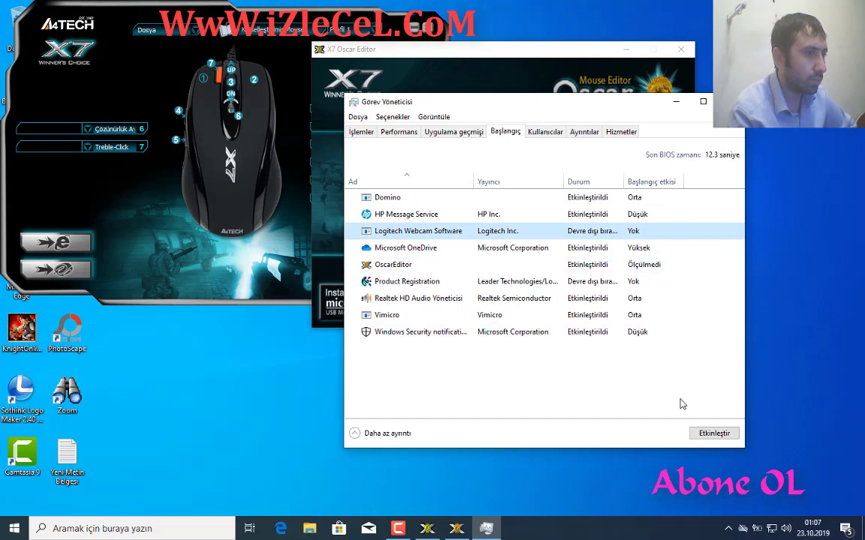
right_click(410, 222)
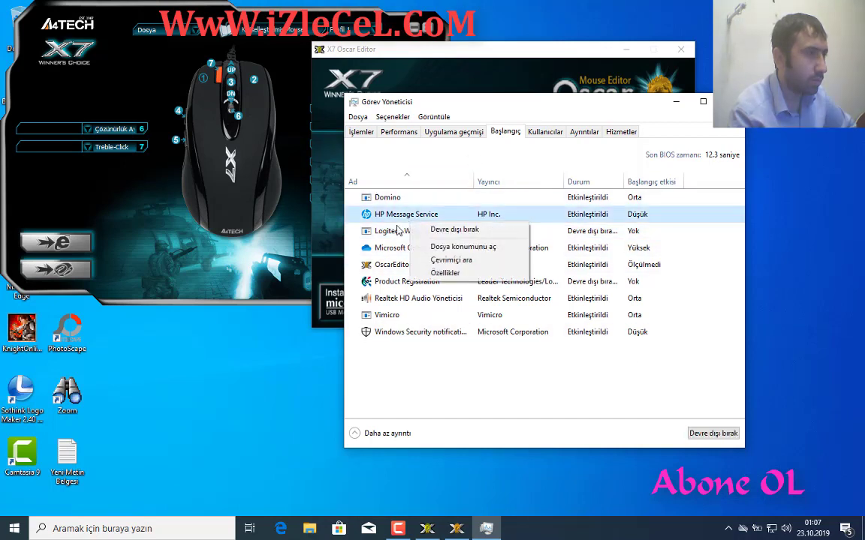
right_click(382, 237)
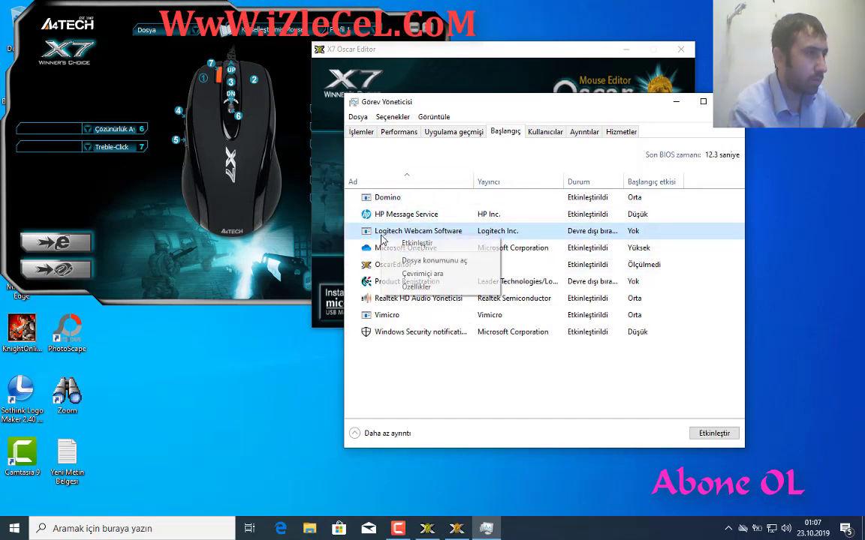
left_click(445, 261)
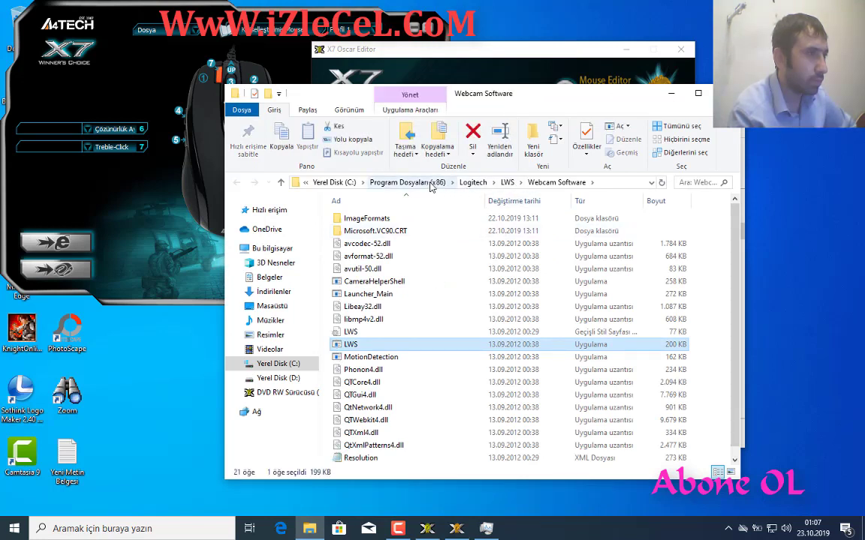
left_click(431, 185)
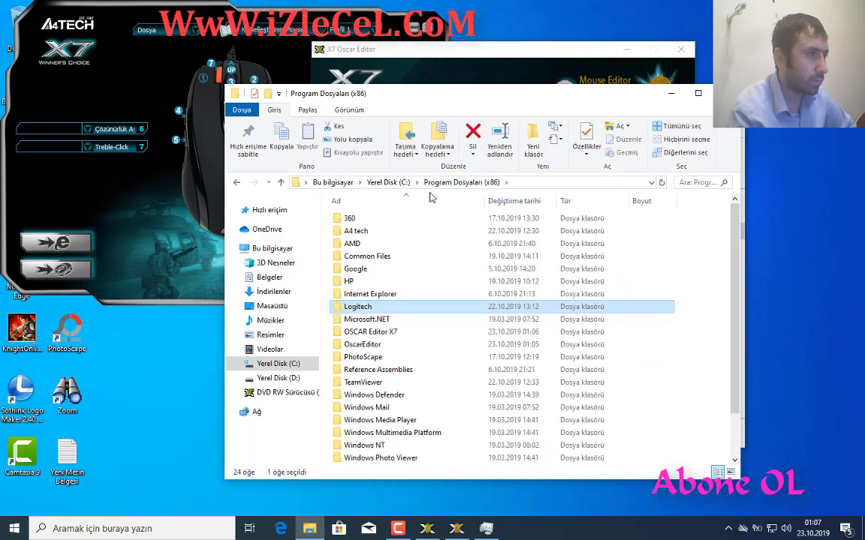
Delete the Logitech folder from Program Dosyaları (x86) and close the folder window
right_click(352, 307)
left_click(384, 261)
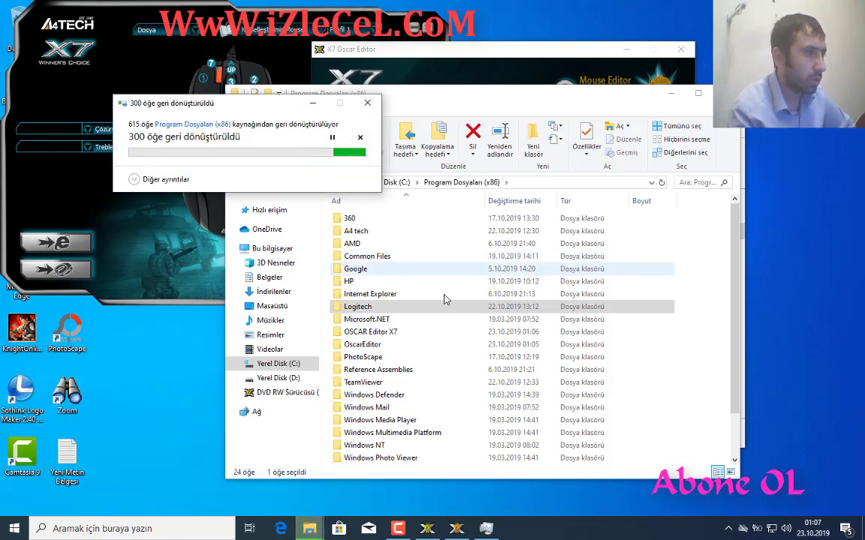
left_click(697, 89)
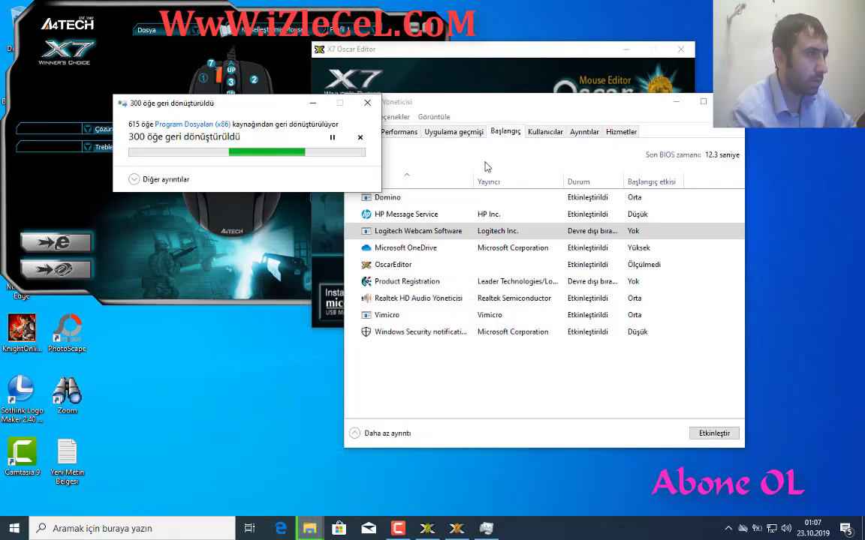
Clear Task Manager and the installer window off the desktop and move the Oscar mouse editor to the middle of the screen
left_click(676, 101)
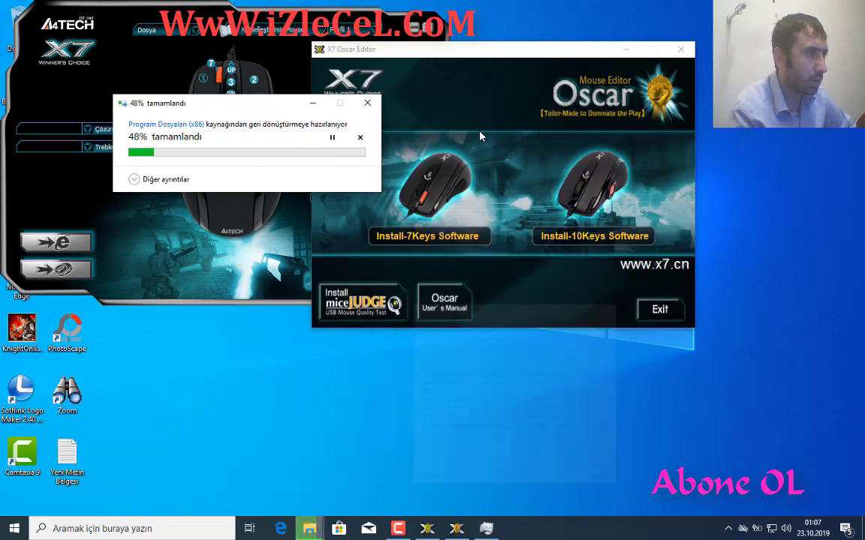
left_click_drag(566, 48, 555, 164)
left_click(670, 164)
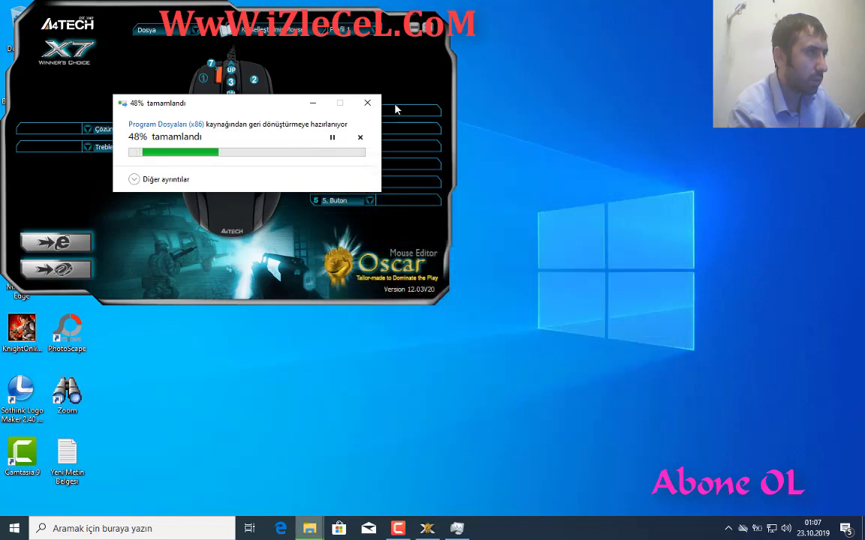
left_click_drag(192, 18, 540, 122)
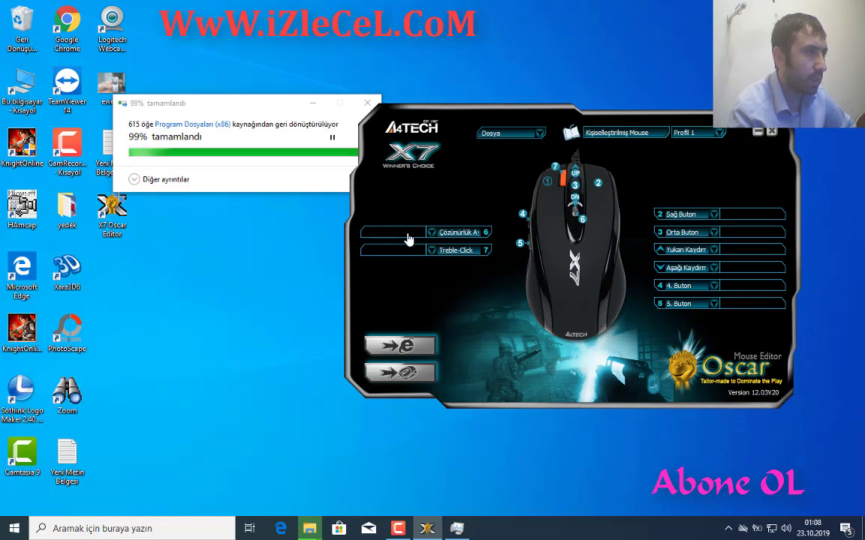
Name the function of mouse button 7 kn1
left_click(521, 248)
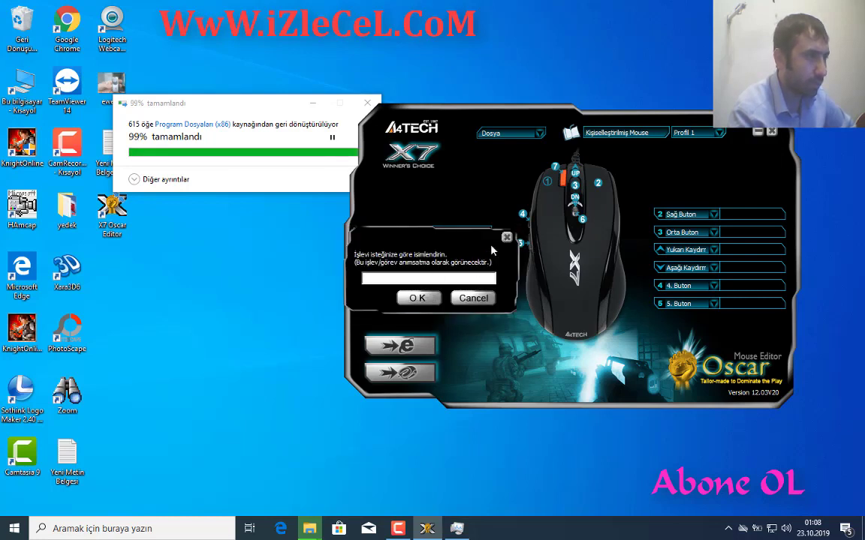
left_click(507, 239)
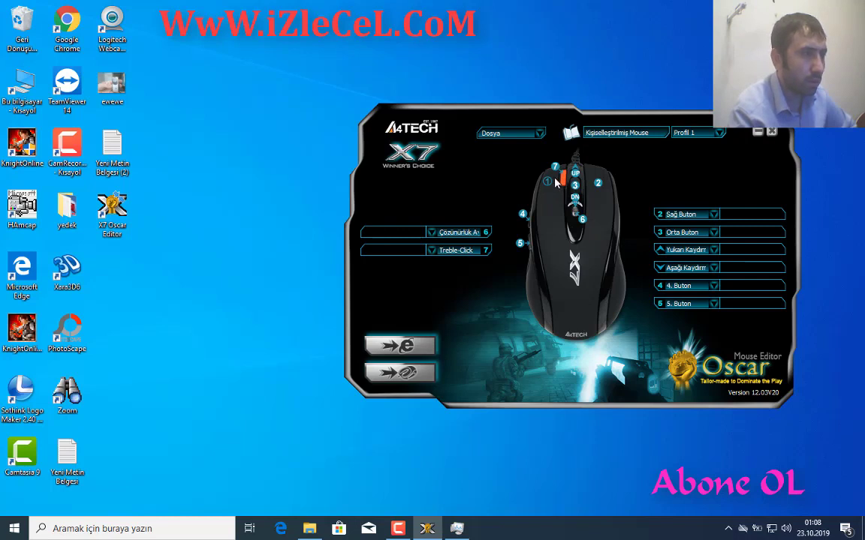
left_click(411, 252)
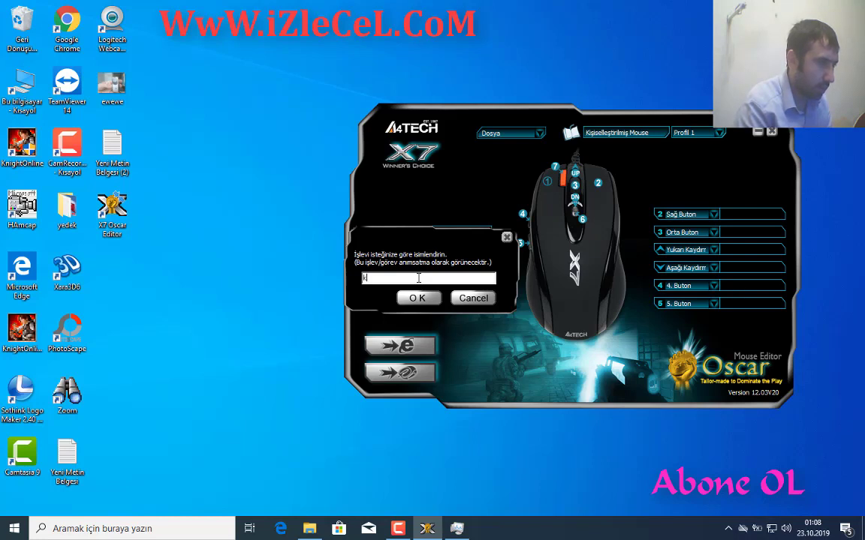
type("kn")
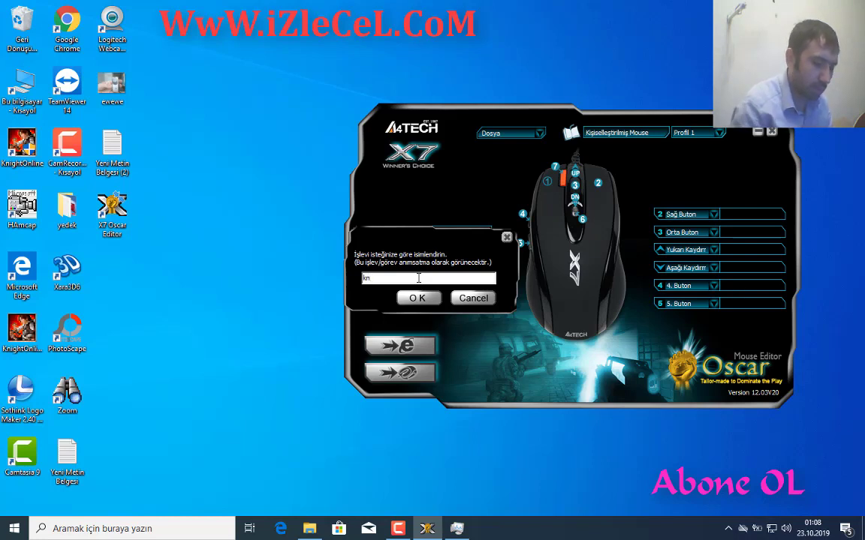
type("1")
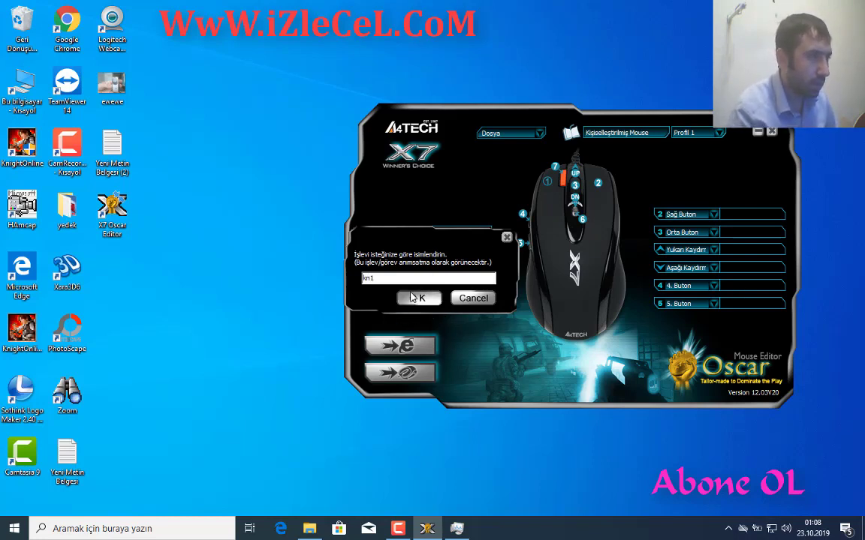
left_click(414, 297)
Assign the CS_4XFIRE macro file to mouse button 7
left_click(473, 257)
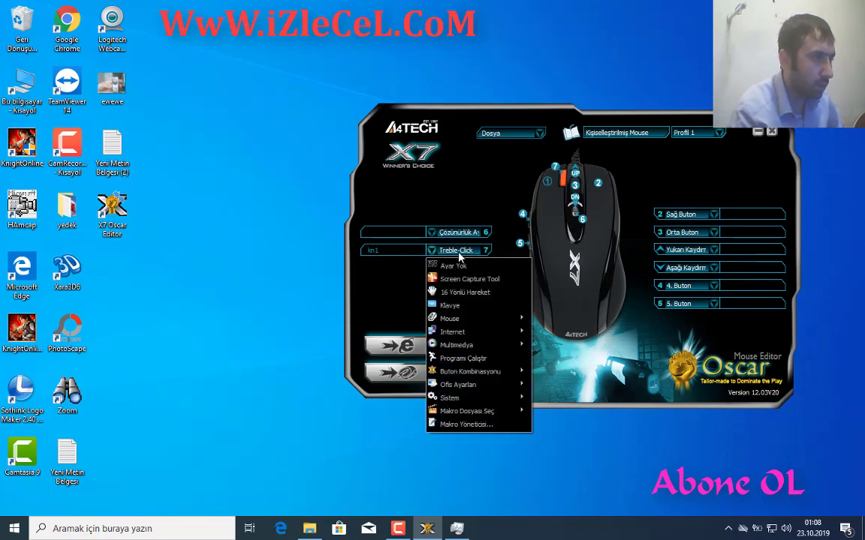
mouse_move(470, 415)
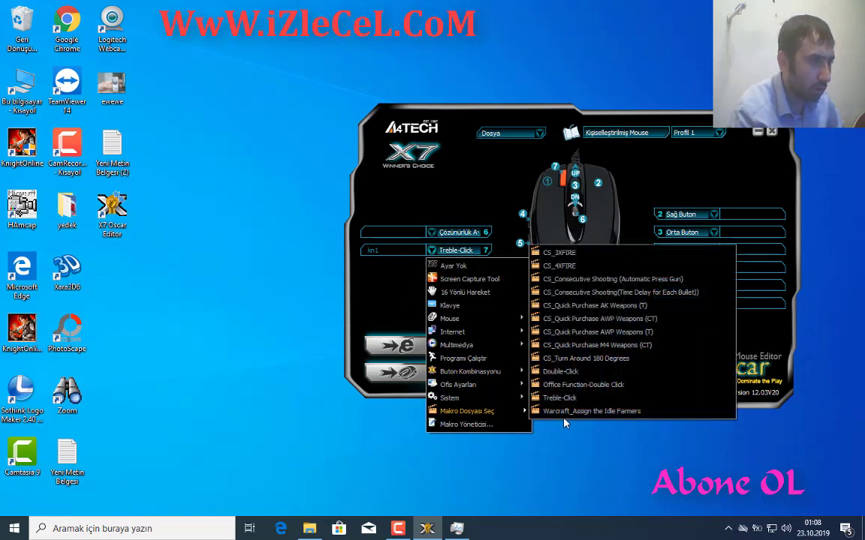
left_click(564, 267)
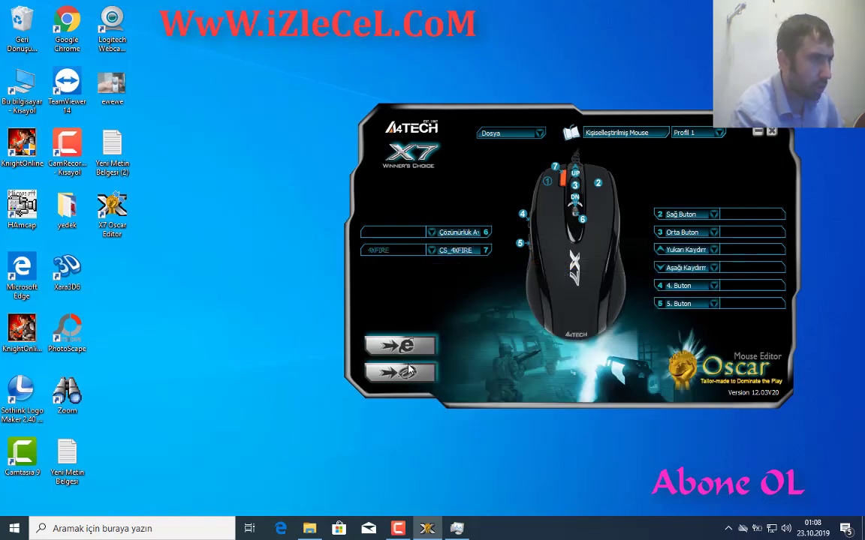
left_click(417, 252)
left_click(507, 239)
left_click(433, 251)
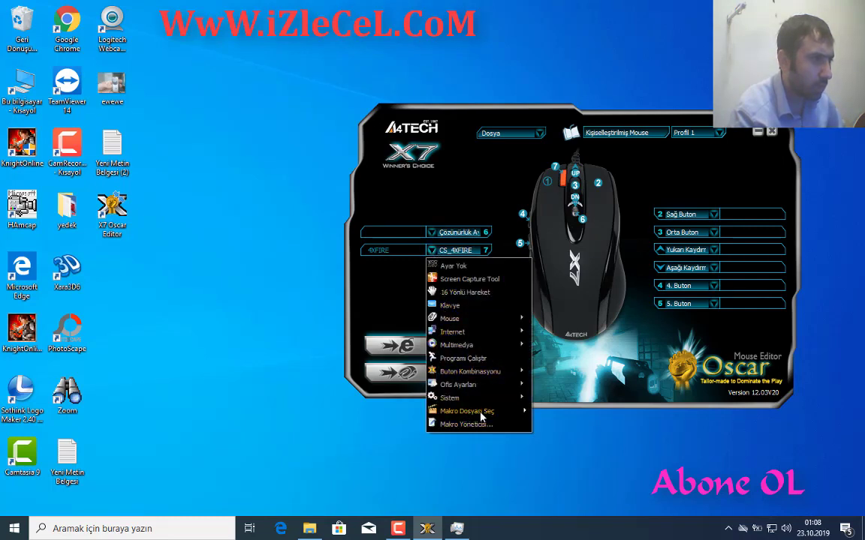
mouse_move(473, 412)
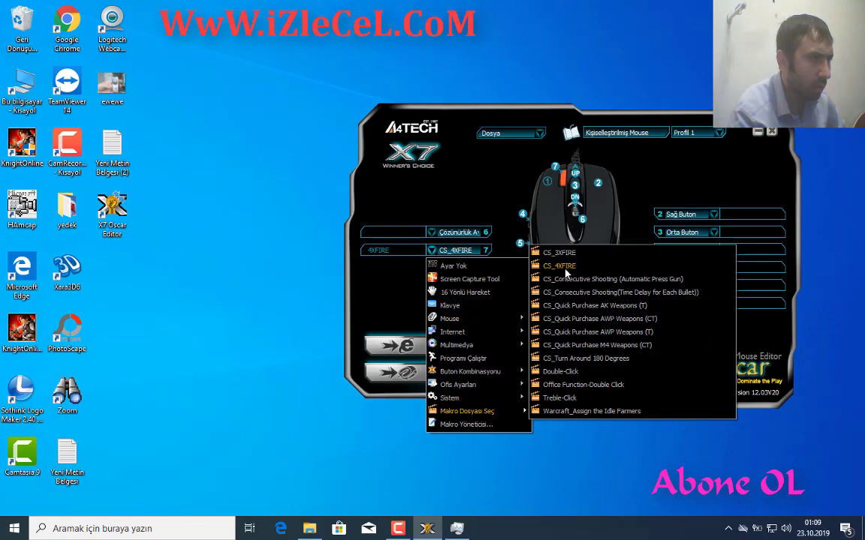
left_click(495, 229)
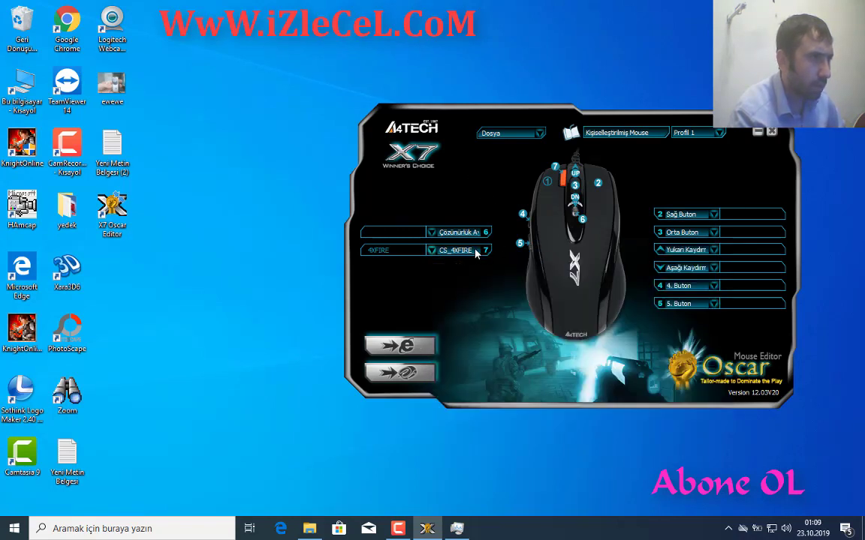
left_click(479, 255)
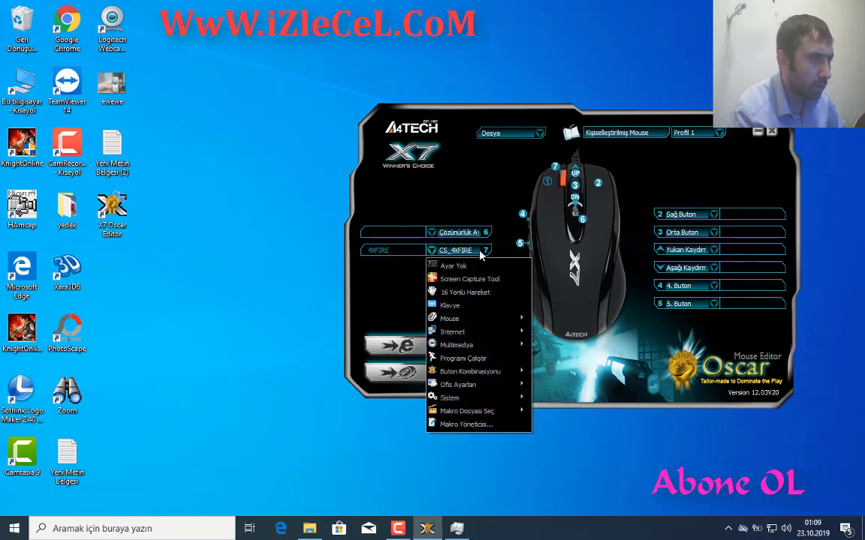
left_click(403, 299)
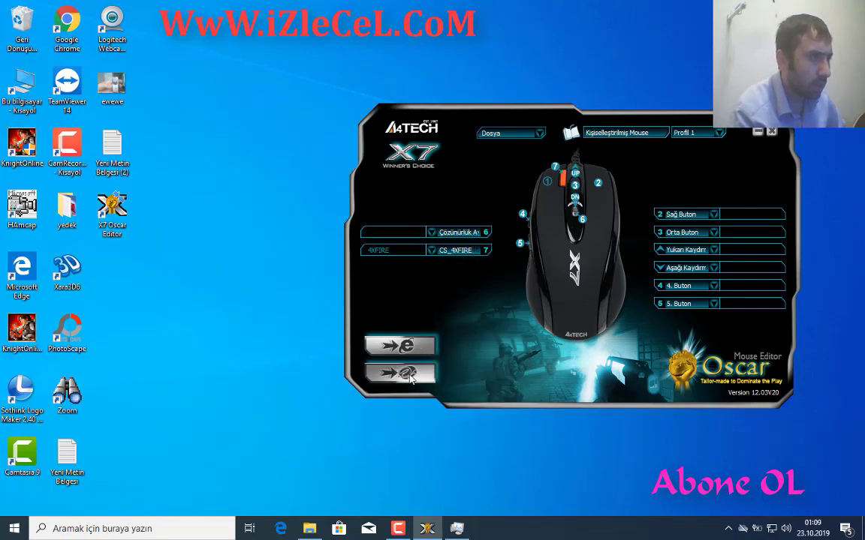
Assign the CS_3XFIRE macro file to mouse button 5 and send the button settings to the mouse
left_click(713, 304)
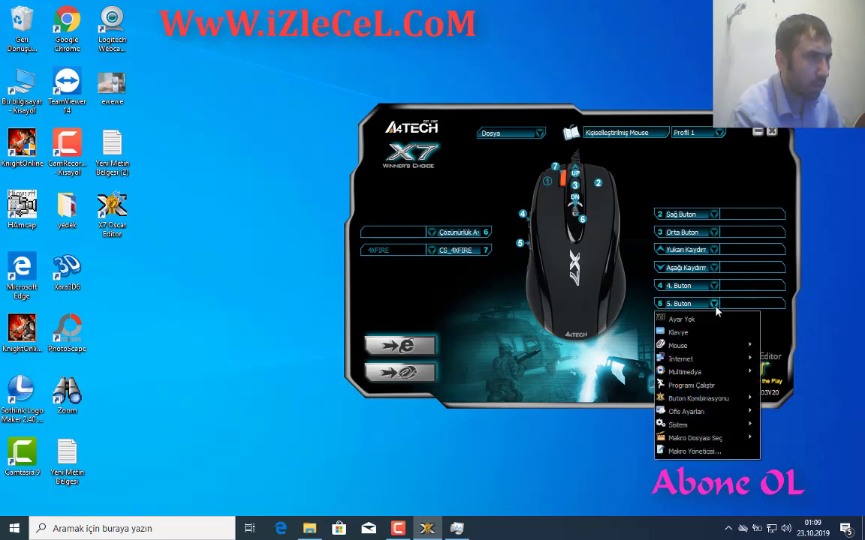
mouse_move(702, 438)
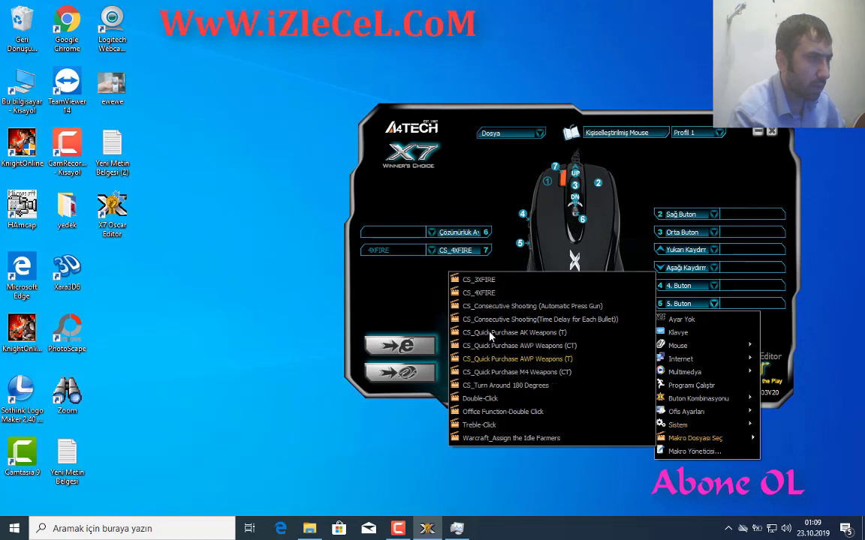
left_click(489, 282)
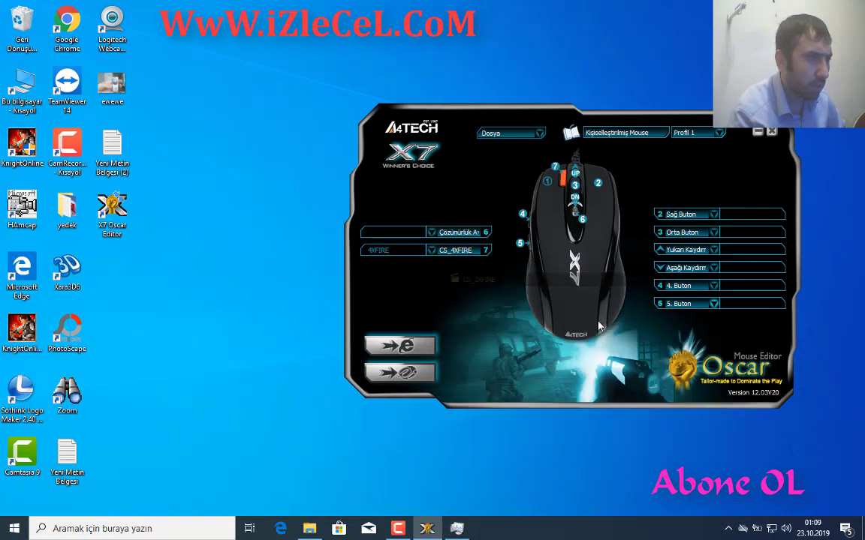
left_click(405, 374)
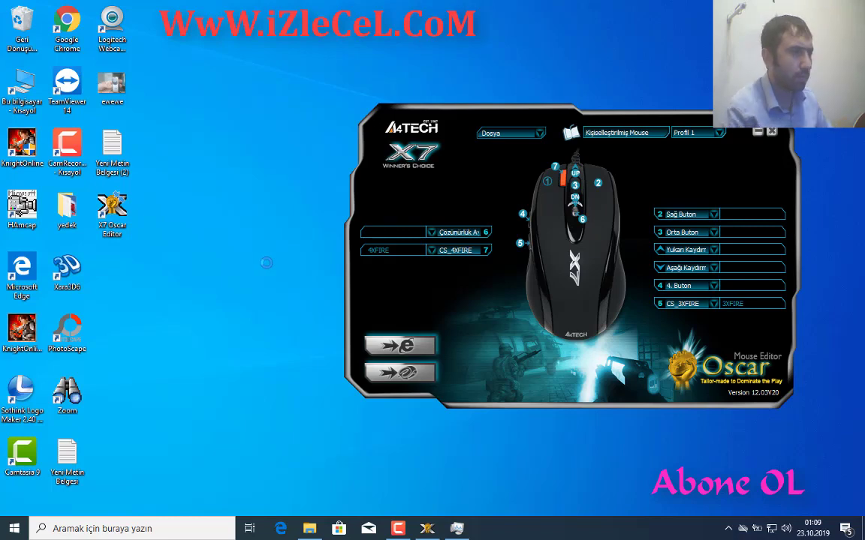
Create a new text document on the desktop, then open it in Notepad and close it again
right_click(218, 187)
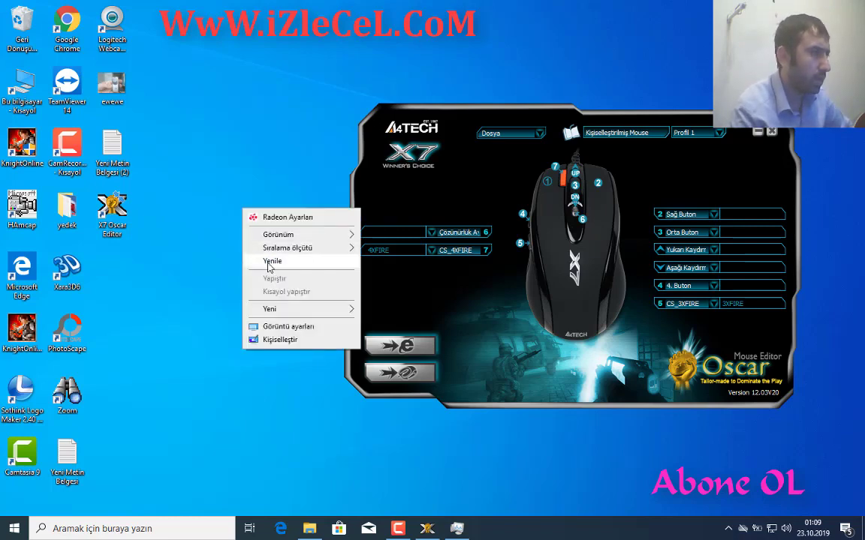
left_click(255, 235)
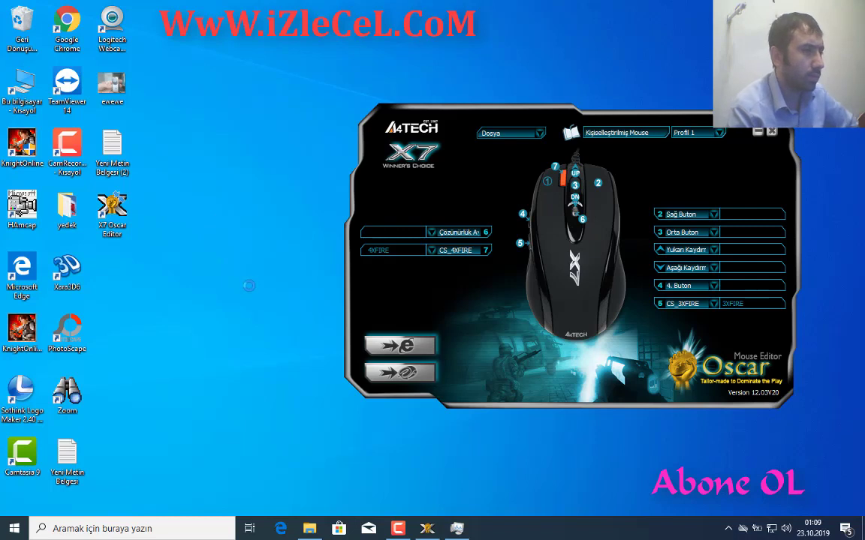
right_click(220, 253)
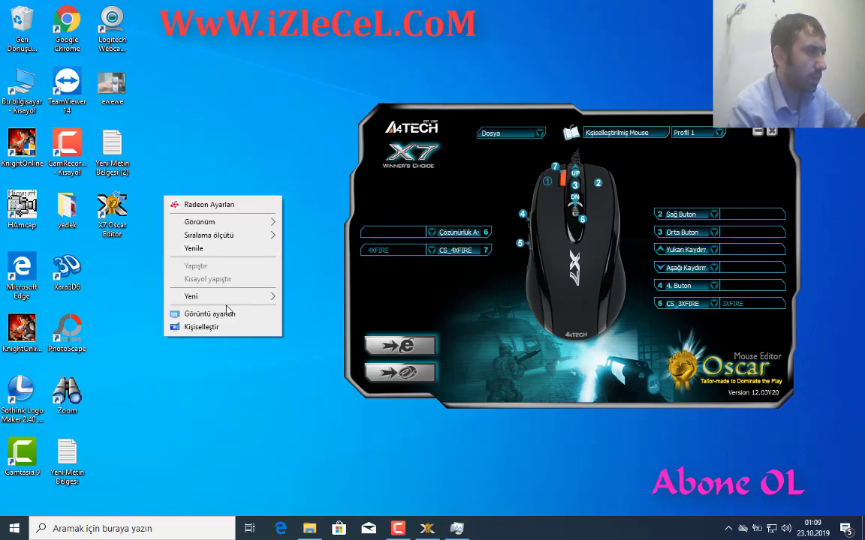
mouse_move(258, 294)
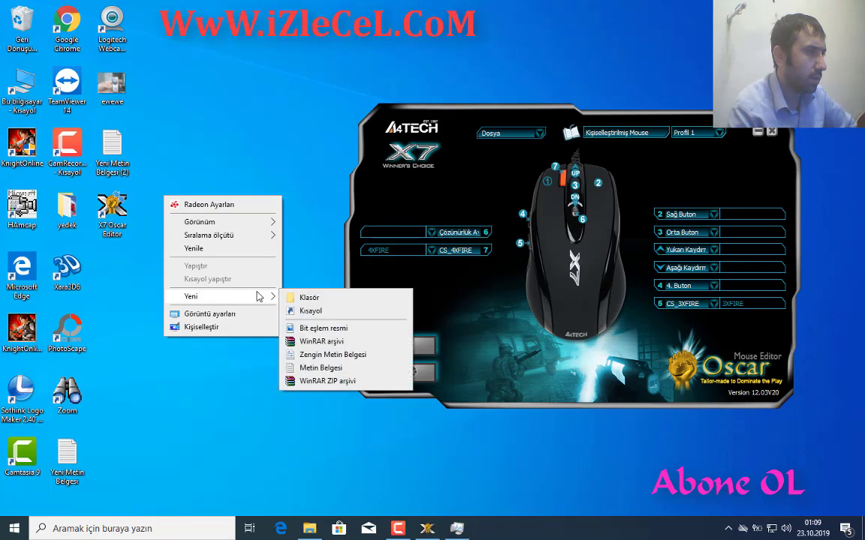
left_click(321, 370)
left_click(140, 186)
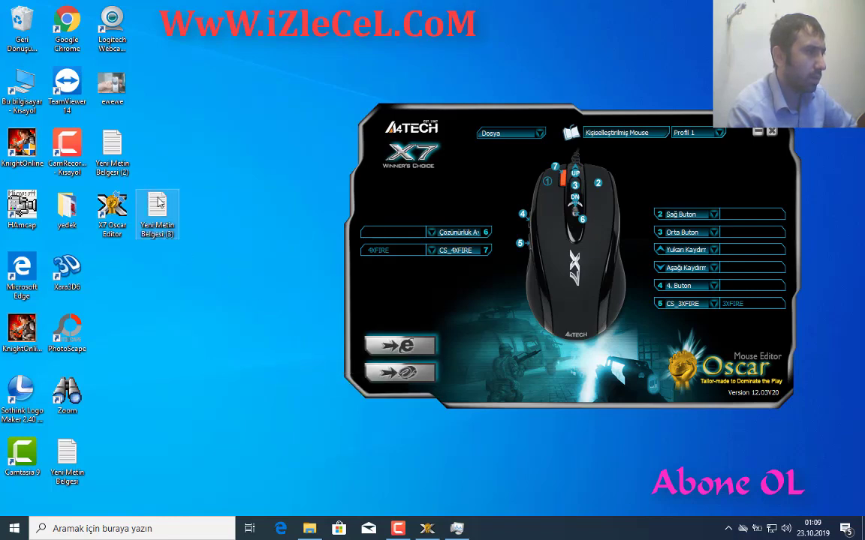
double_click(157, 203)
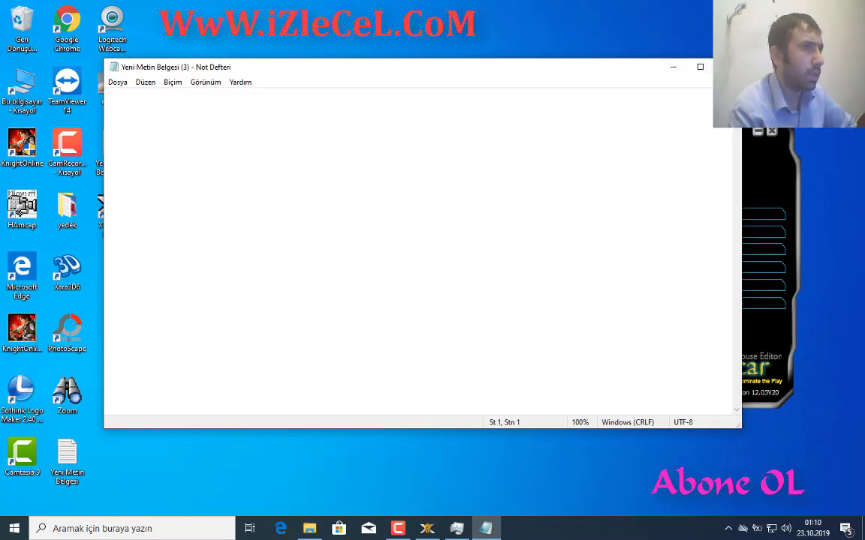
left_click(728, 67)
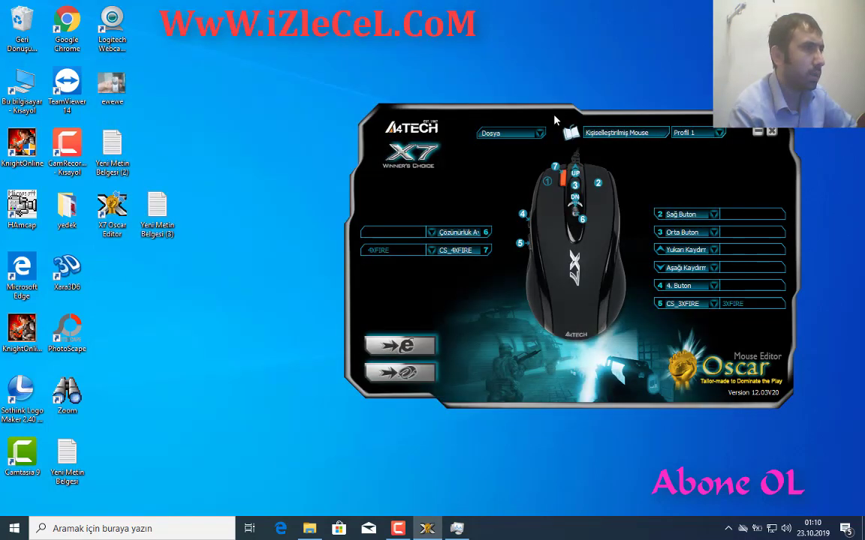
left_click(435, 253)
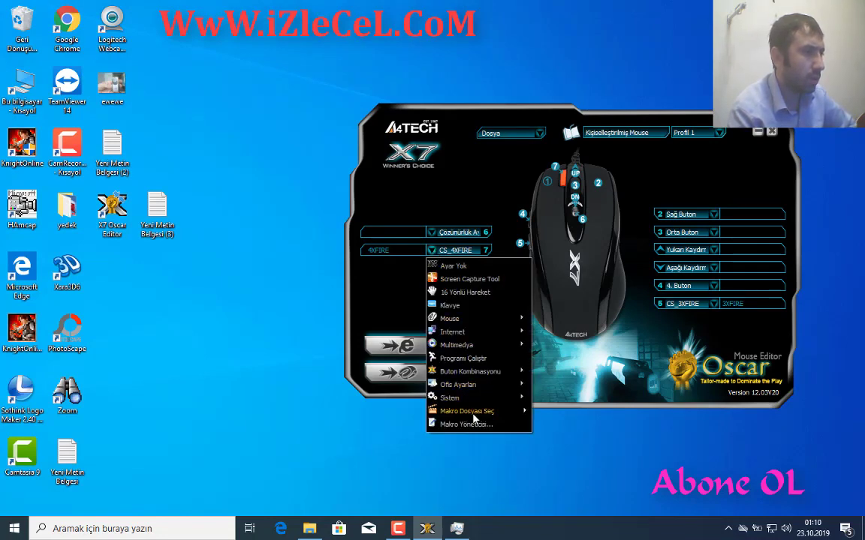
mouse_move(469, 410)
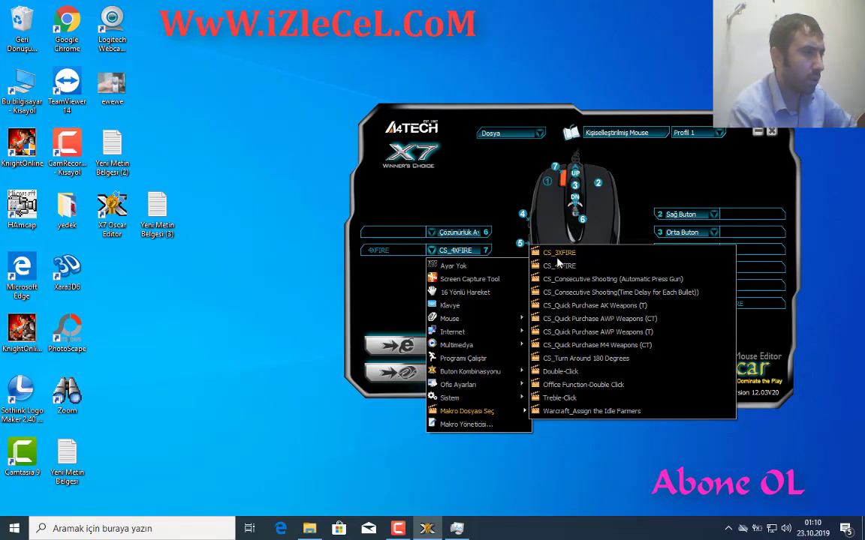
left_click(386, 293)
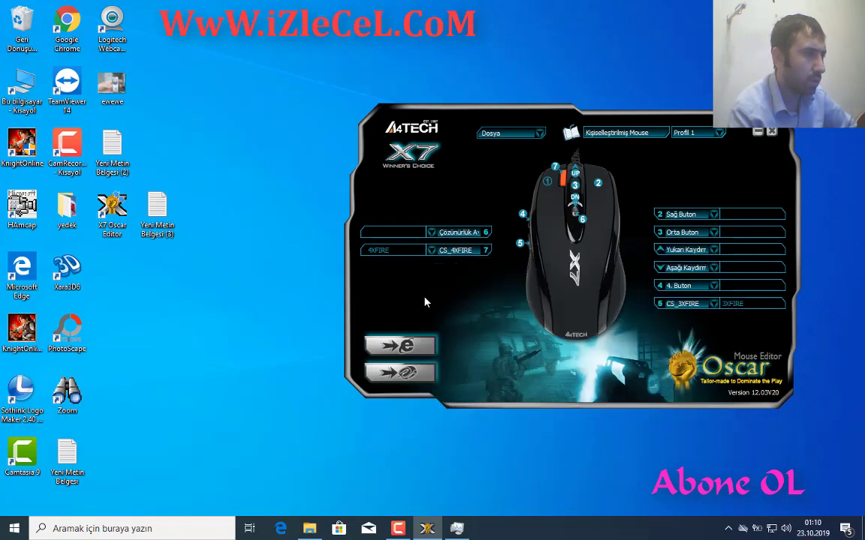
Open button 7's CS_4XFIRE macro in the macro manager and move its window aside from the mouse editor
left_click(444, 255)
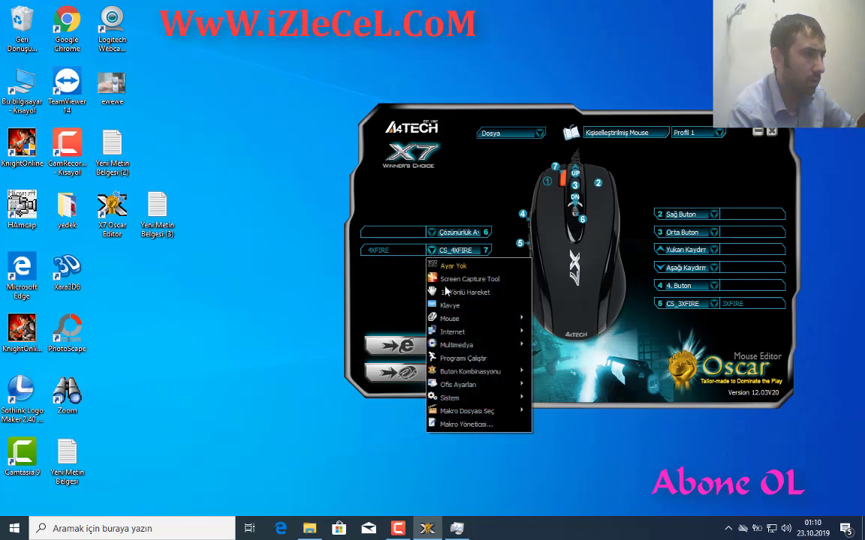
left_click(485, 427)
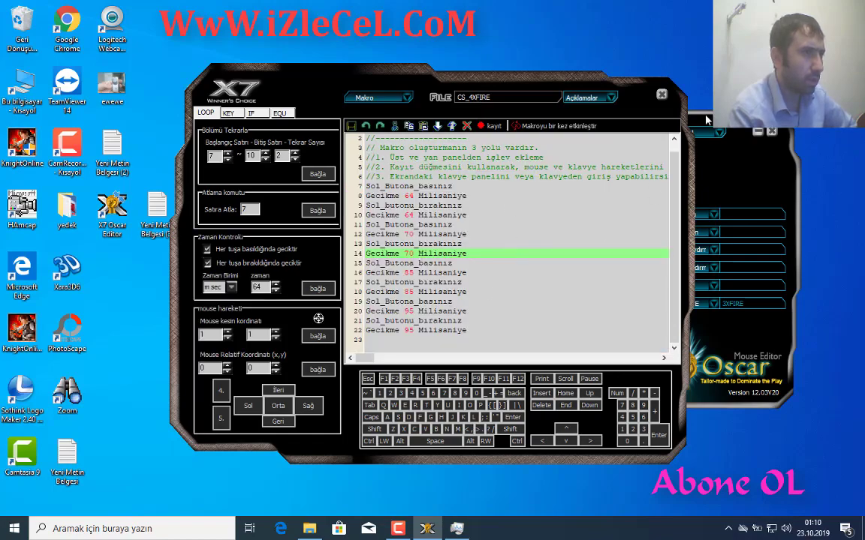
left_click_drag(339, 65, 275, 59)
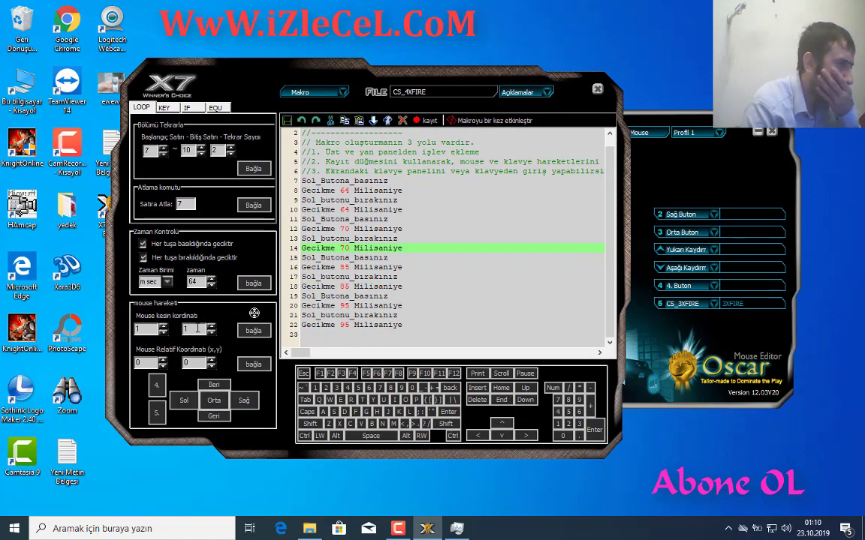
Set the macro's time control to 10 Sec and the jump command to line 7
double_click(195, 282)
type("1")
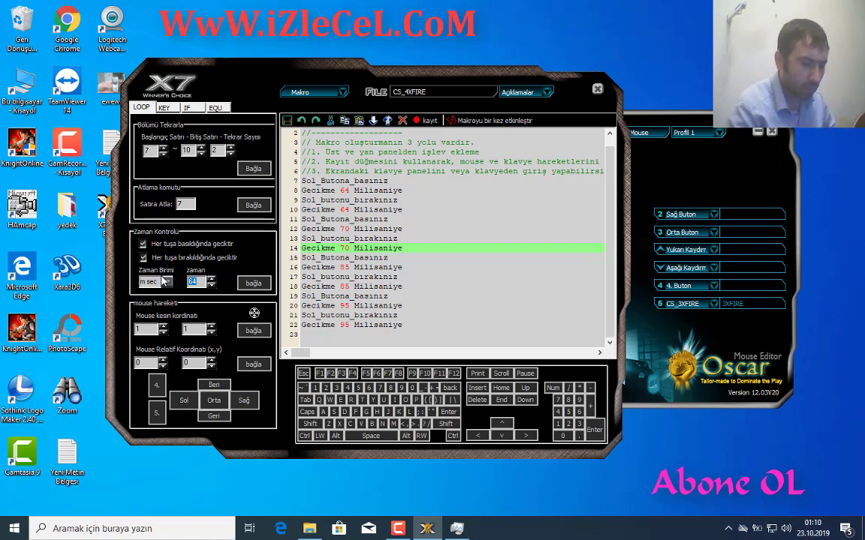
type("0")
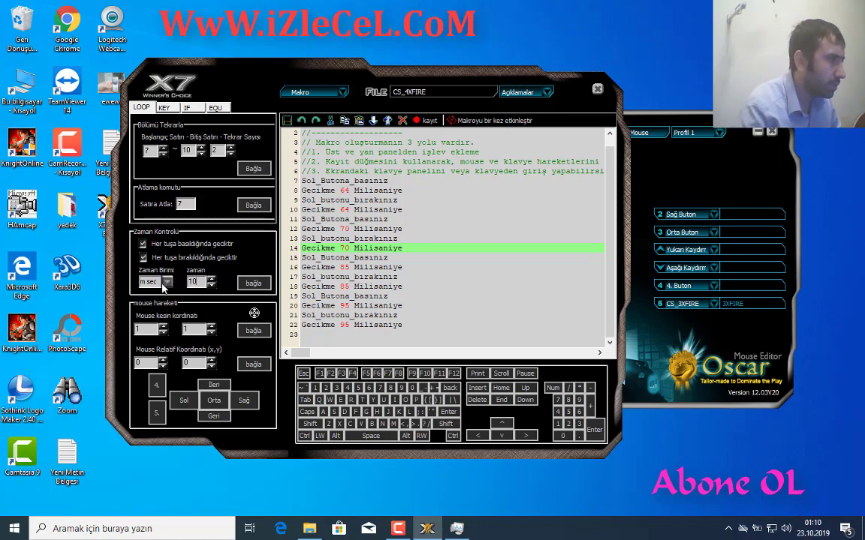
left_click(165, 283)
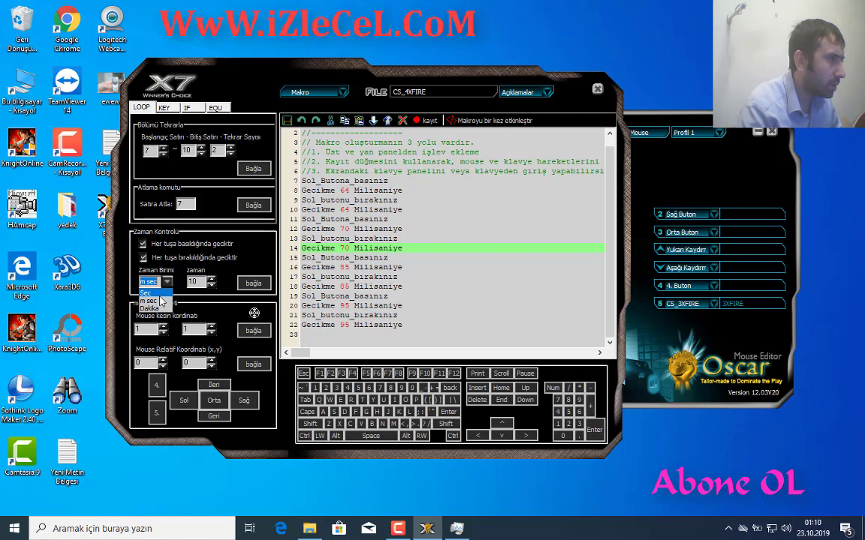
left_click(151, 294)
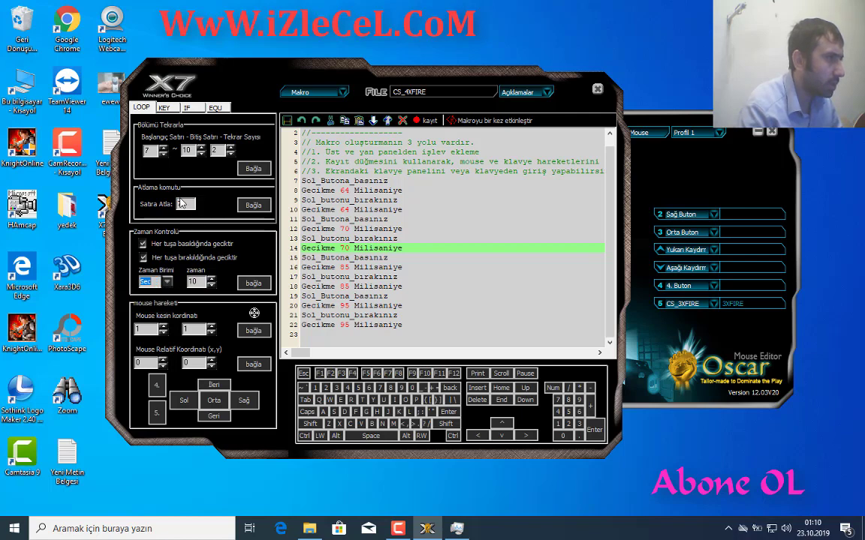
left_click(181, 204)
type("7")
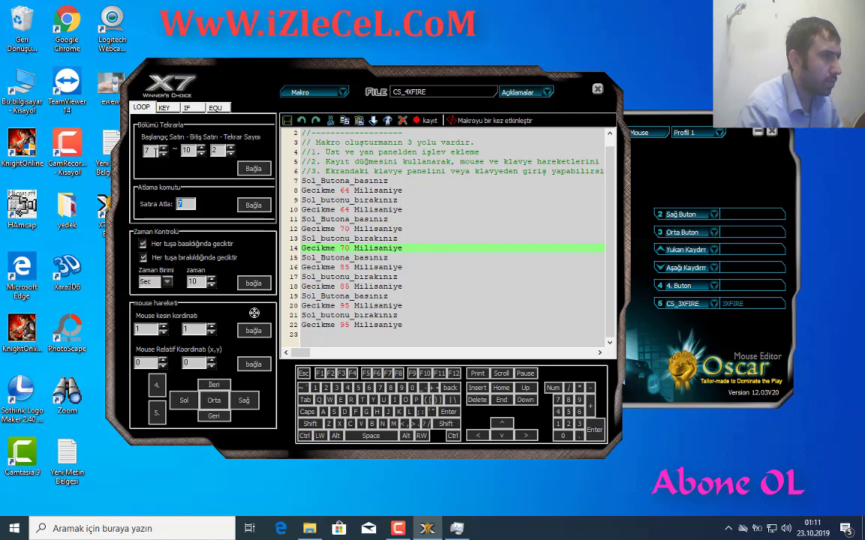
double_click(149, 151)
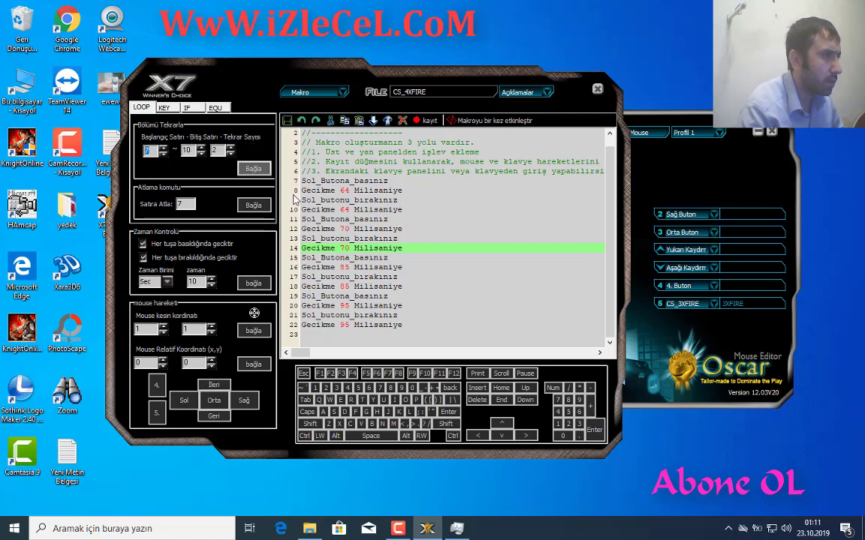
left_click(377, 335)
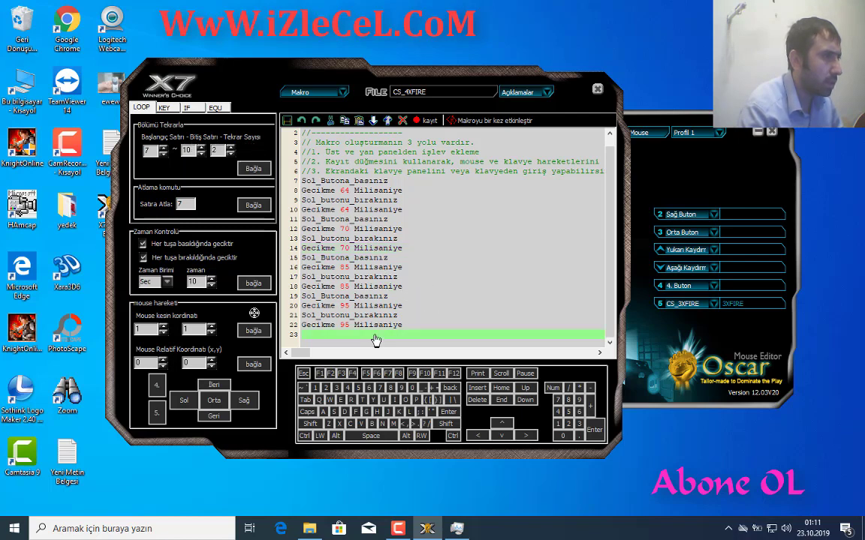
left_click(334, 353)
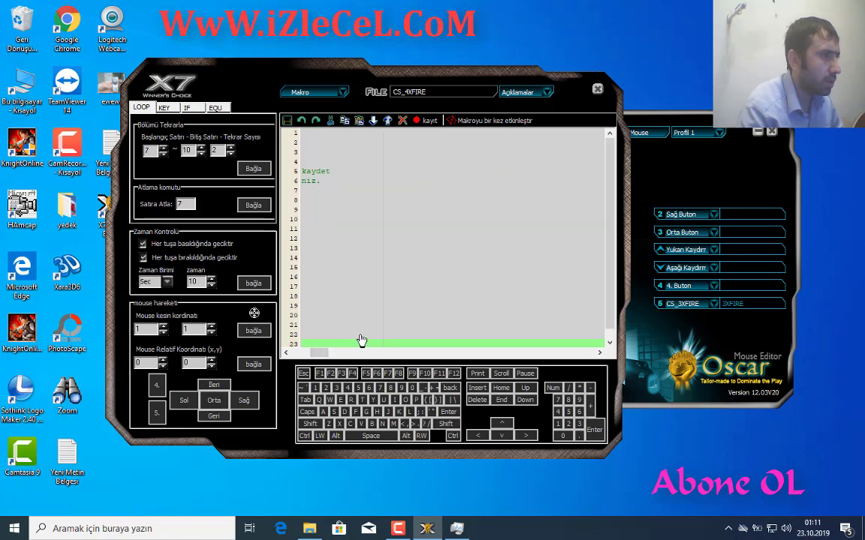
key("Home")
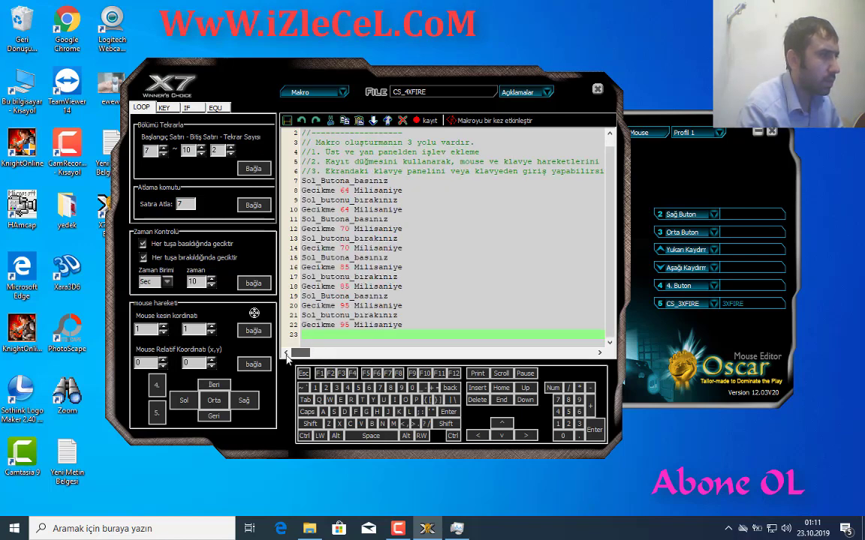
left_click(197, 281)
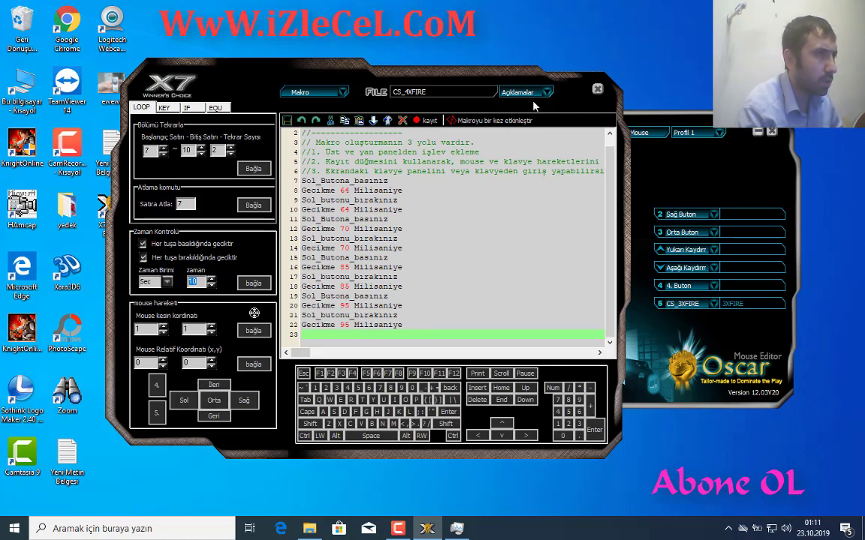
Close the macro manager showing the CS_4XFIRE macro and exit the mouse editor
left_click(598, 90)
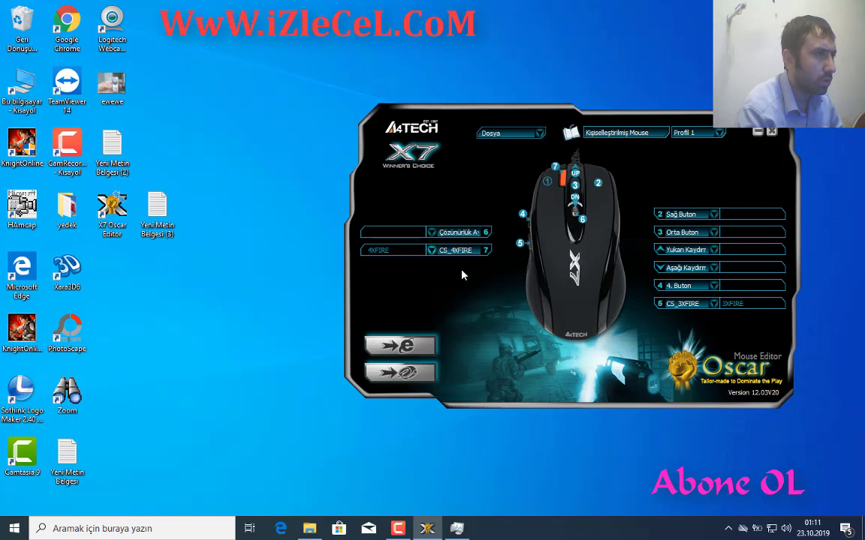
left_click(771, 133)
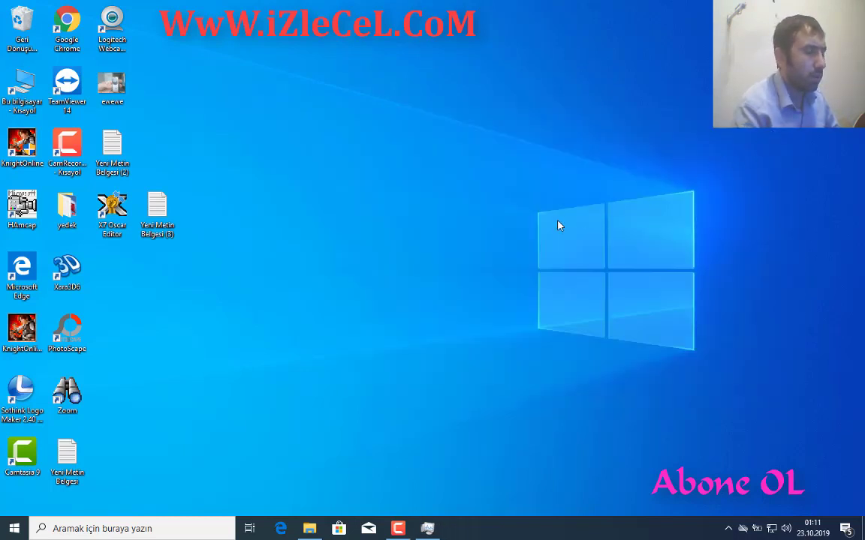